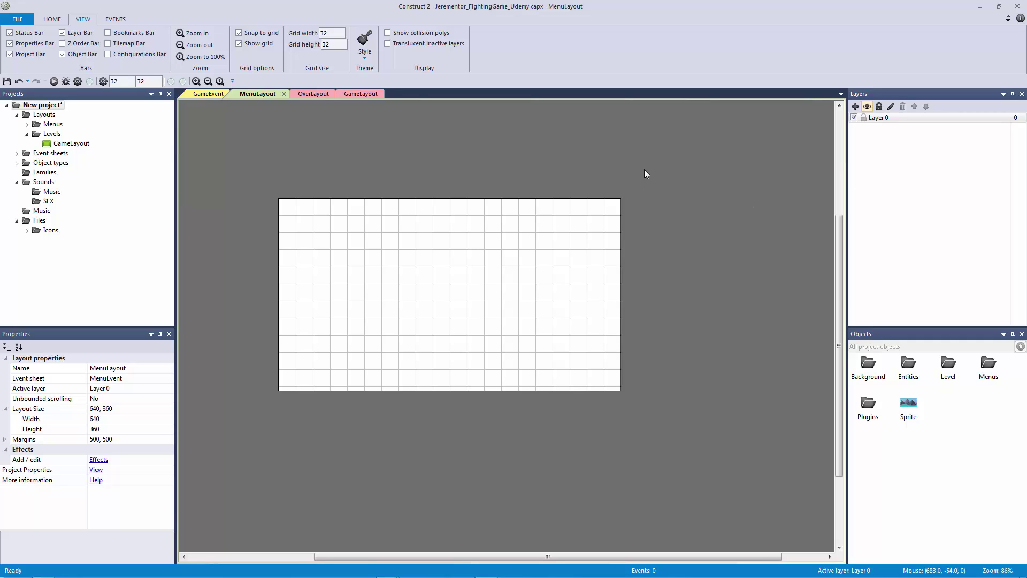
Add a new layer and rename Layer 0 to BACKGROUND
{"action": "middle_click_drag", "start_coordinate": [493, 202], "coordinate": [539, 203]}
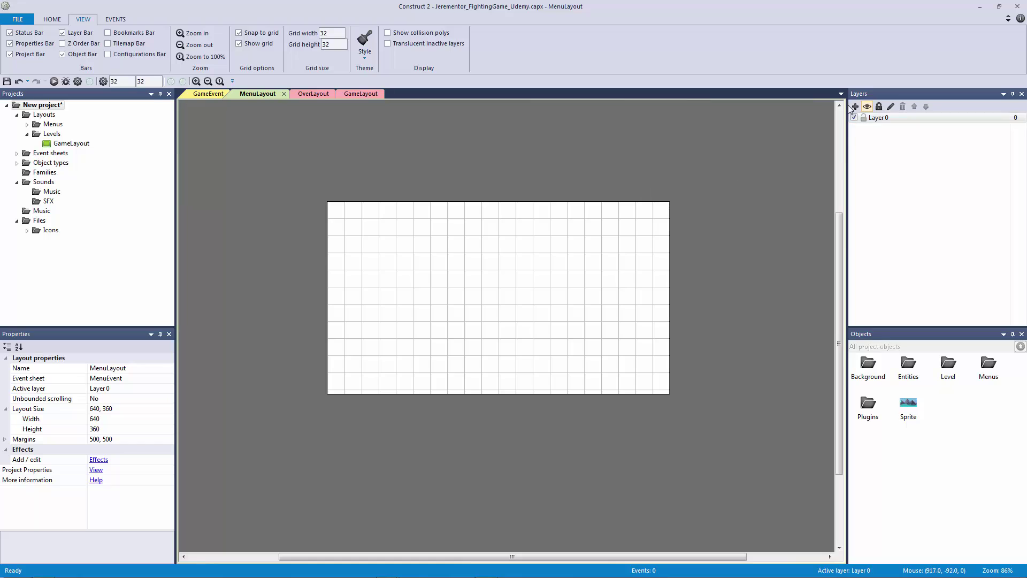
{"action": "left_click", "coordinate": [856, 106]}
{"action": "left_click", "coordinate": [879, 128]}
{"action": "right_click", "coordinate": [887, 129]}
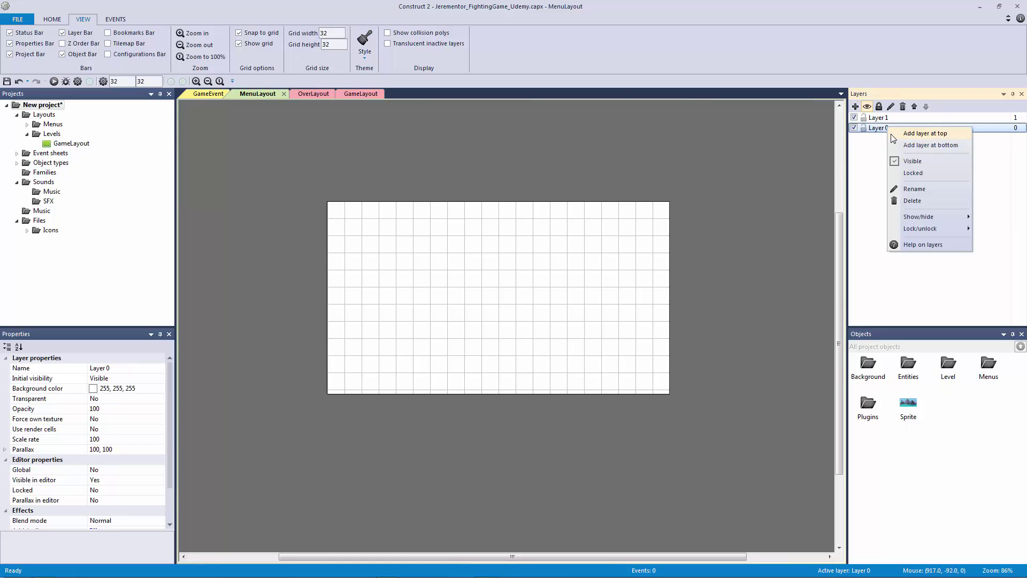
{"action": "left_click", "coordinate": [932, 190]}
{"action": "type", "text": "BACKGROUND"}
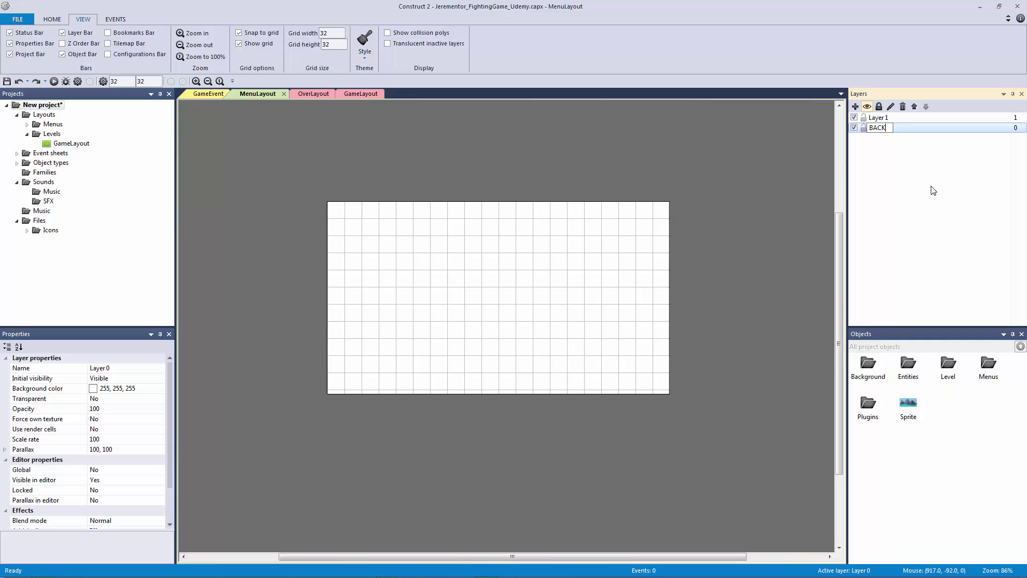
{"action": "key", "text": "Return"}
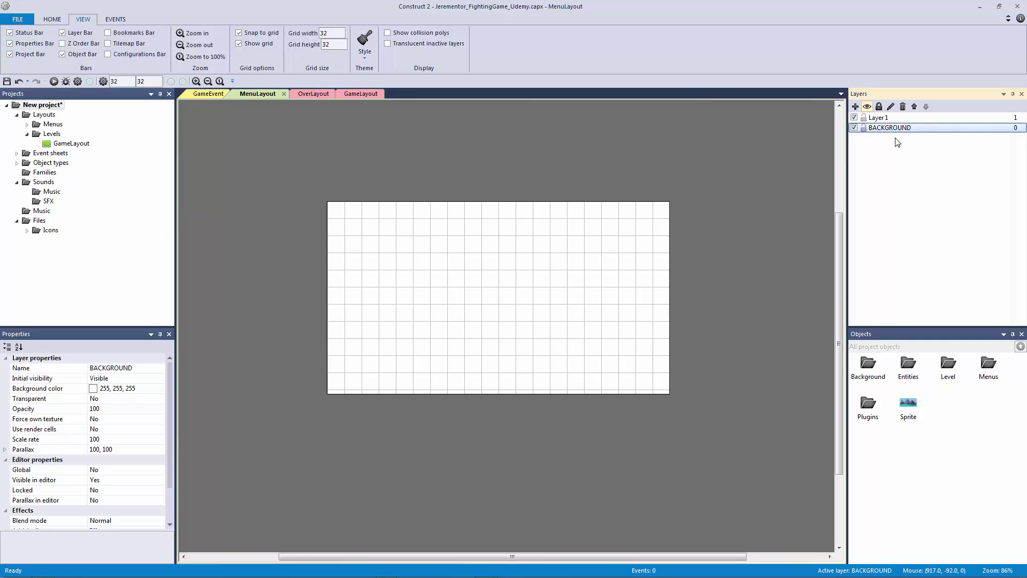
Rename Layer 1 to MENU and lock it
{"action": "left_click", "coordinate": [883, 117]}
{"action": "right_click", "coordinate": [884, 117]}
{"action": "left_click", "coordinate": [933, 179]}
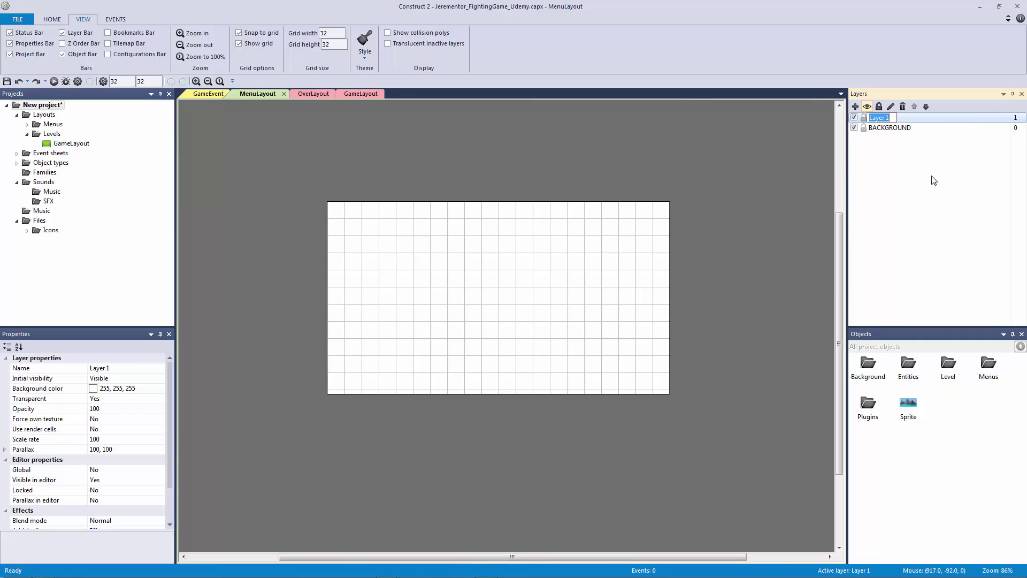
{"action": "type", "text": "MENU"}
{"action": "key", "text": "Return"}
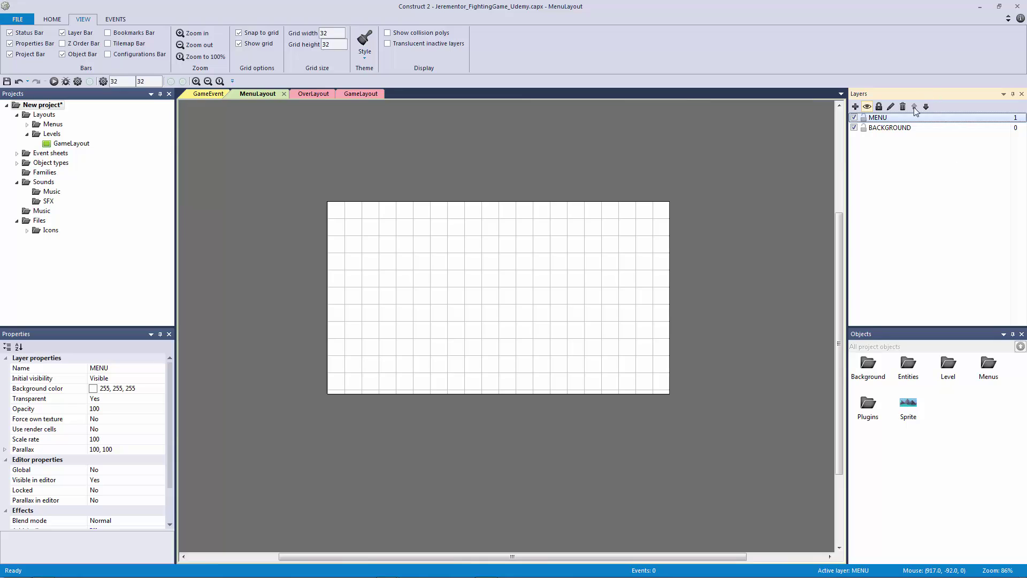
{"action": "left_click", "coordinate": [864, 117]}
Set the BACKGROUND layer's Transparent property to Yes
{"action": "left_click", "coordinate": [910, 128]}
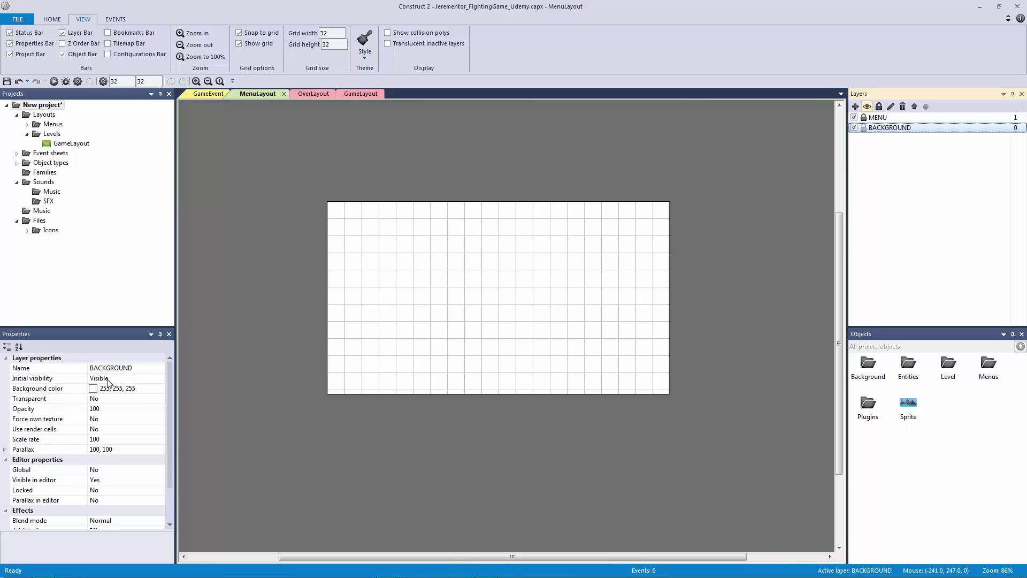
{"action": "left_click", "coordinate": [59, 400]}
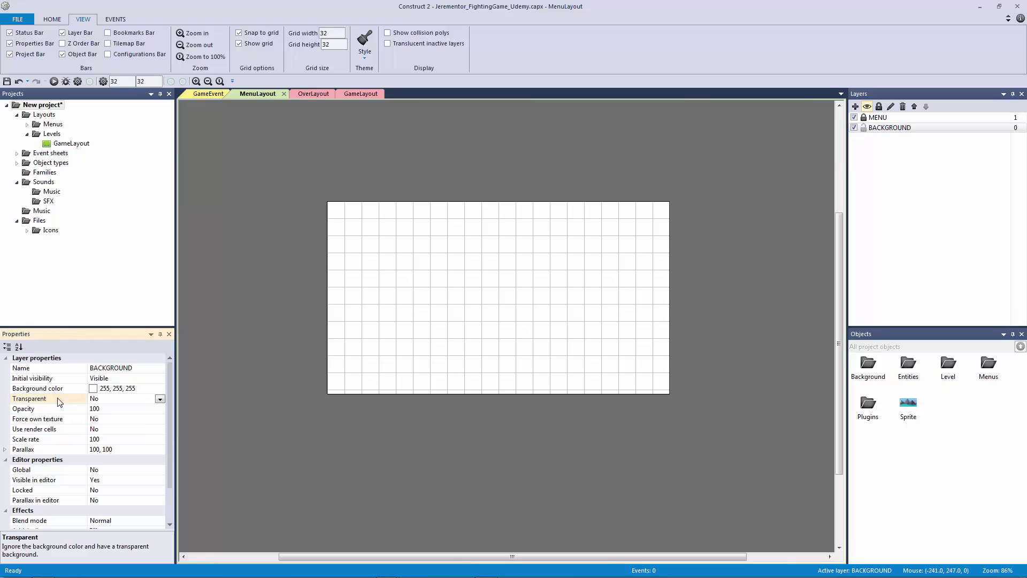
{"action": "left_click", "coordinate": [159, 398]}
{"action": "left_click", "coordinate": [149, 408]}
{"action": "left_click_drag", "start_coordinate": [293, 193], "coordinate": [770, 429]}
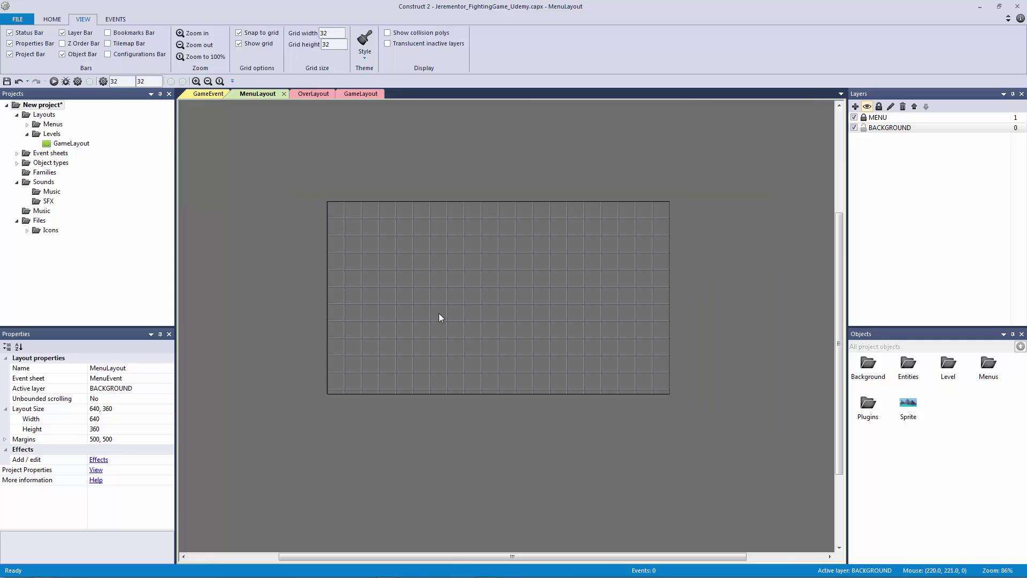
Insert a sprite with the Title_Screen_New image and set its origin to the top-left
{"action": "double_click", "coordinate": [468, 272]}
{"action": "double_click", "coordinate": [449, 270]}
{"action": "left_click", "coordinate": [409, 288]}
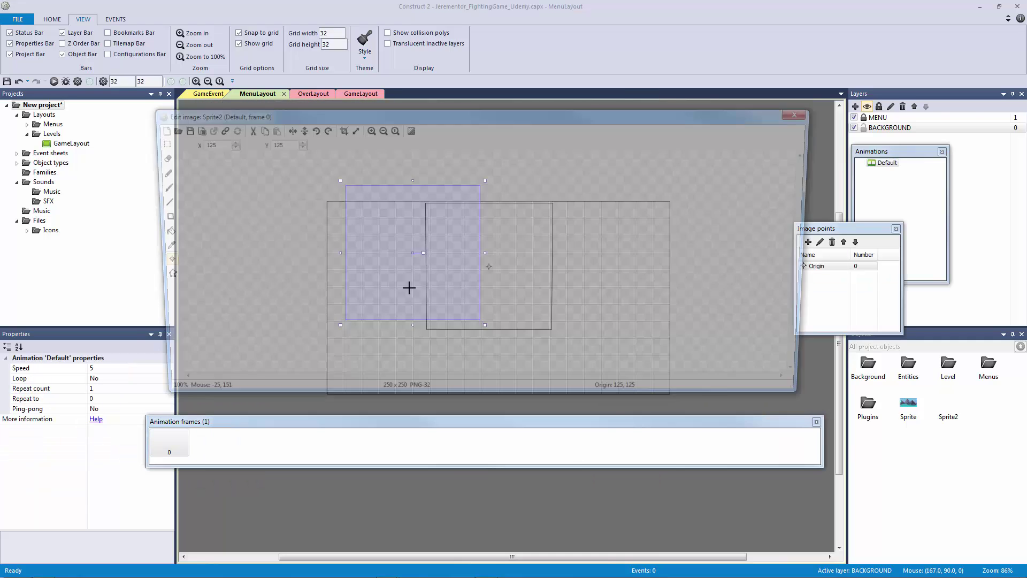
{"action": "left_click", "coordinate": [179, 130]}
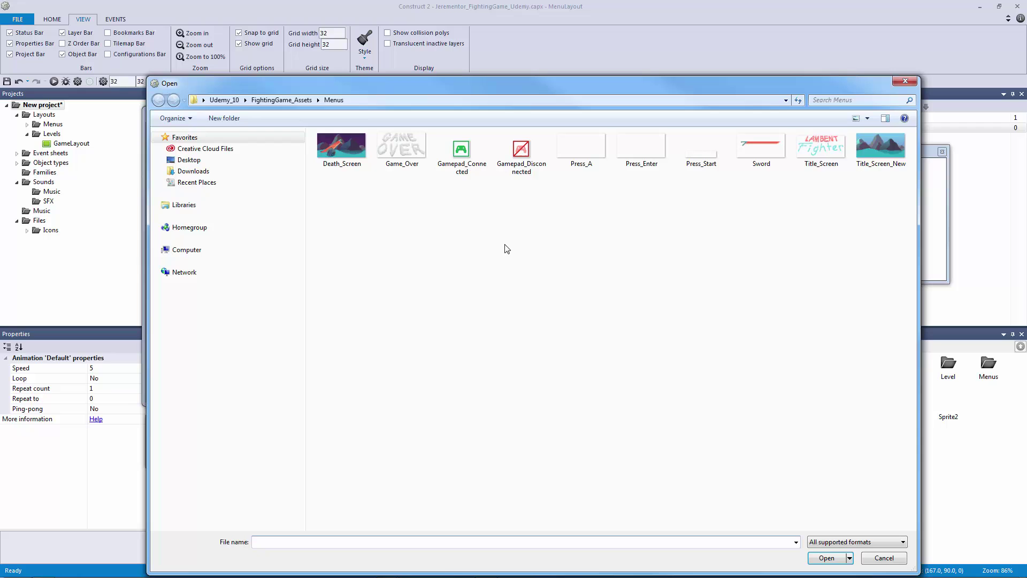
{"action": "double_click", "coordinate": [881, 150]}
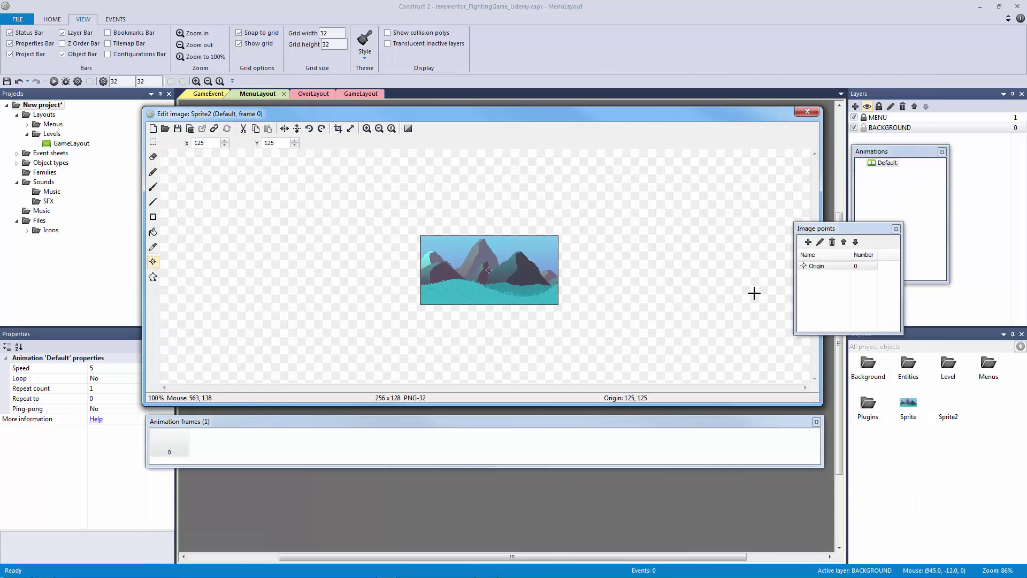
{"action": "right_click", "coordinate": [824, 269]}
{"action": "mouse_move", "coordinate": [903, 344]}
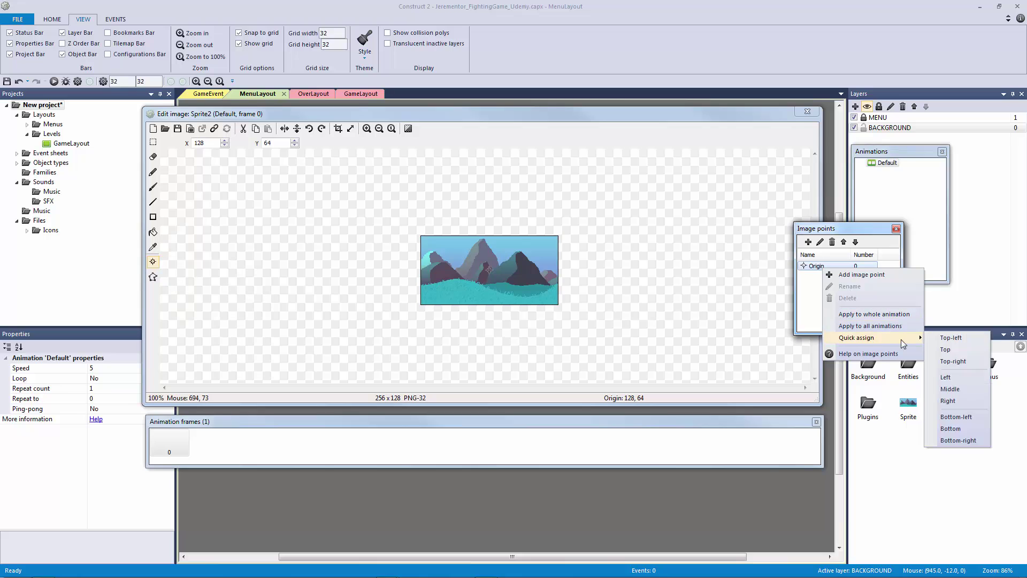
{"action": "left_click", "coordinate": [951, 338]}
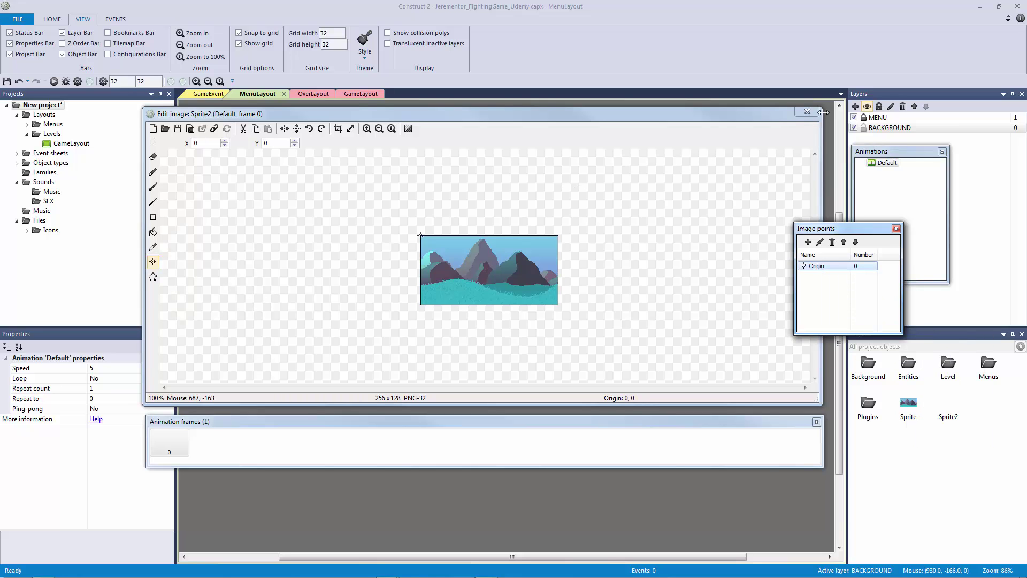
{"action": "key", "text": "Escape"}
Stretch the mountain image to 672 × 384 with grid snapping off so it covers the layout
{"action": "left_click_drag", "start_coordinate": [428, 297], "coordinate": [342, 249]}
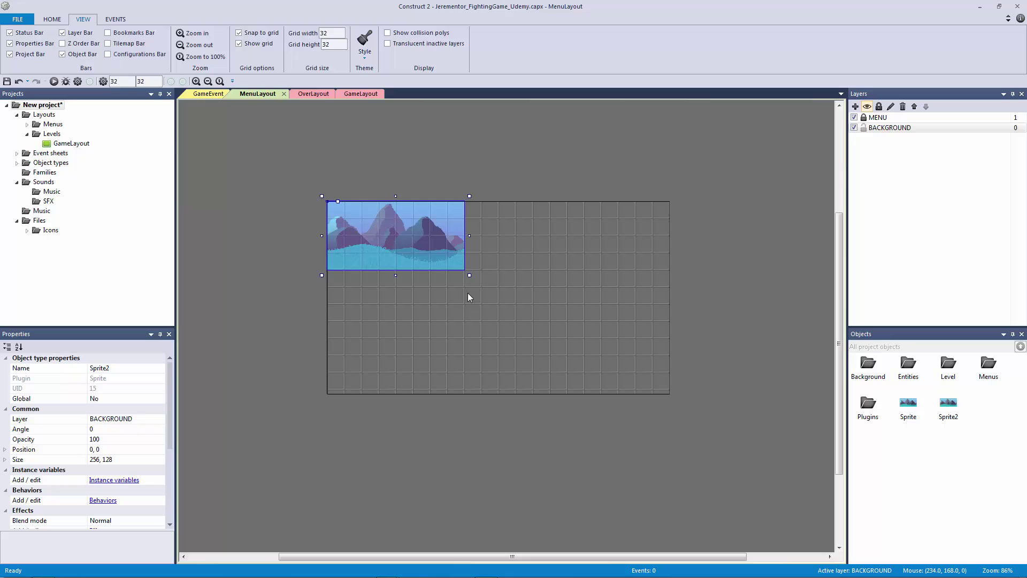
{"action": "left_click_drag", "start_coordinate": [469, 275], "coordinate": [627, 379]}
{"action": "key", "text": "Down"}
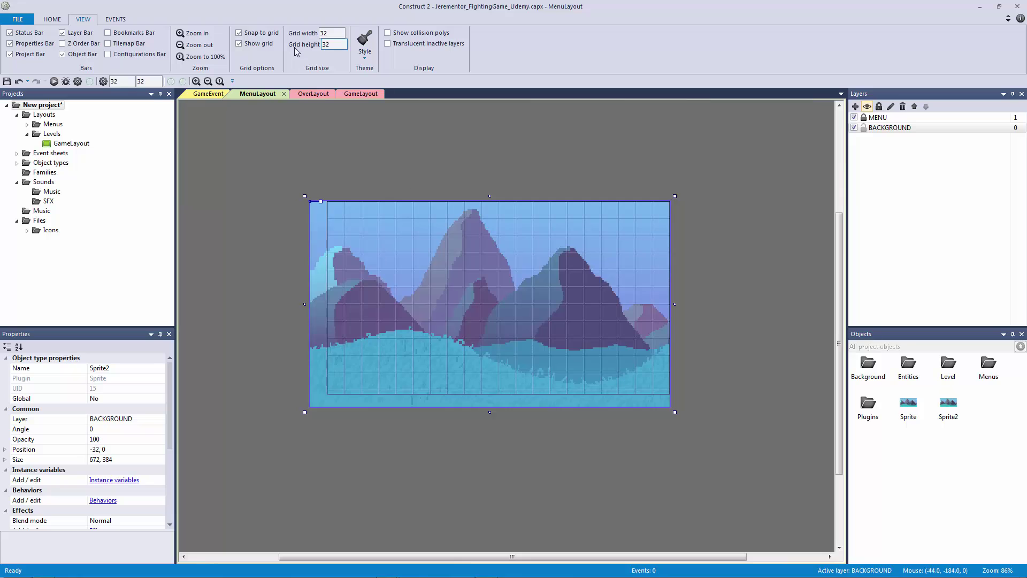
{"action": "left_click", "coordinate": [252, 33]}
{"action": "left_click_drag", "start_coordinate": [403, 327], "coordinate": [414, 320]}
Deselect the background sprite and make MENU the active layer
{"action": "left_click", "coordinate": [257, 278]}
{"action": "scroll", "coordinate": [298, 272], "scroll_direction": "up", "scroll_amount": 4, "text": "ctrl"}
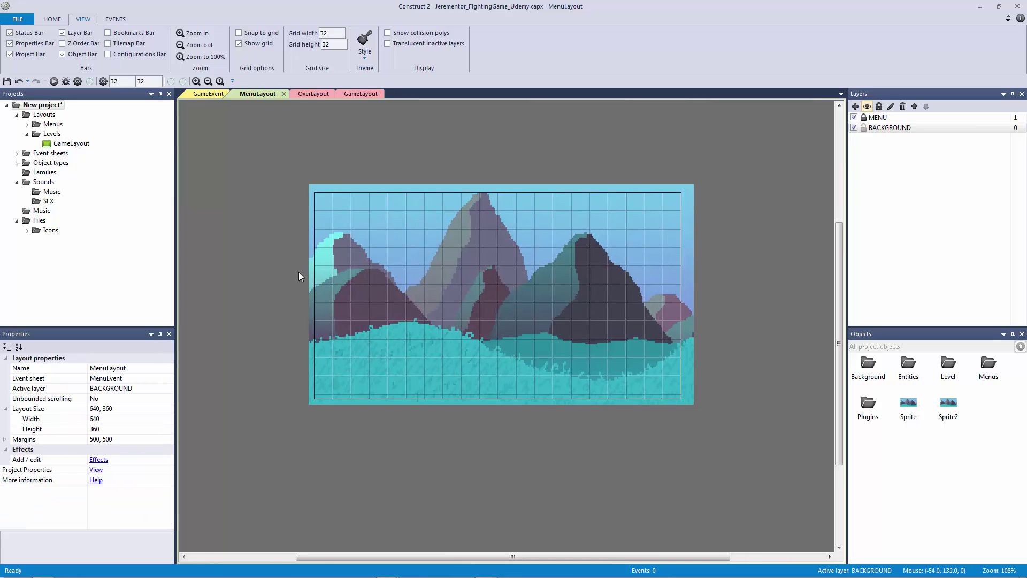
{"action": "left_click", "coordinate": [363, 289]}
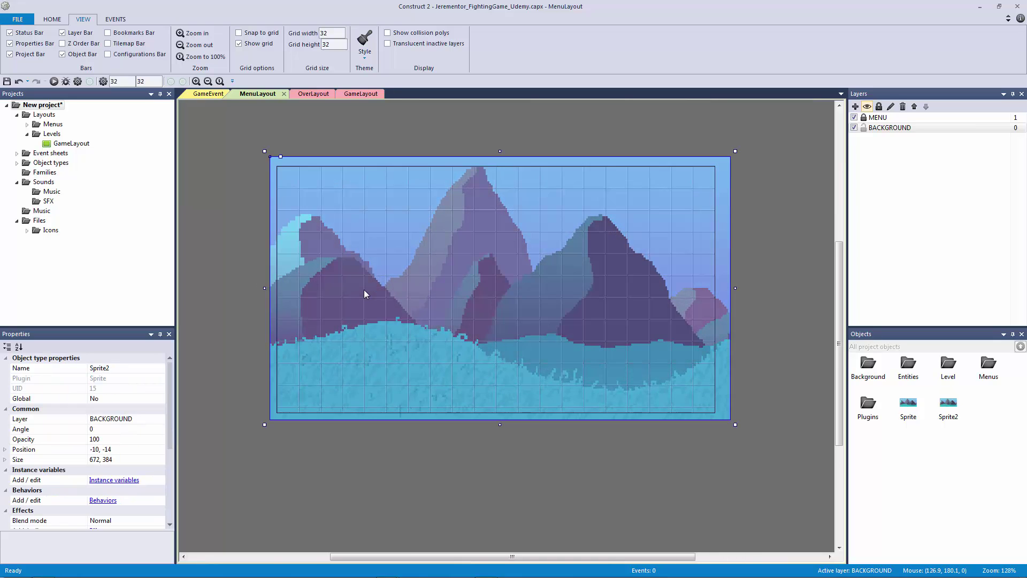
{"action": "left_click", "coordinate": [391, 131]}
{"action": "left_click", "coordinate": [877, 117]}
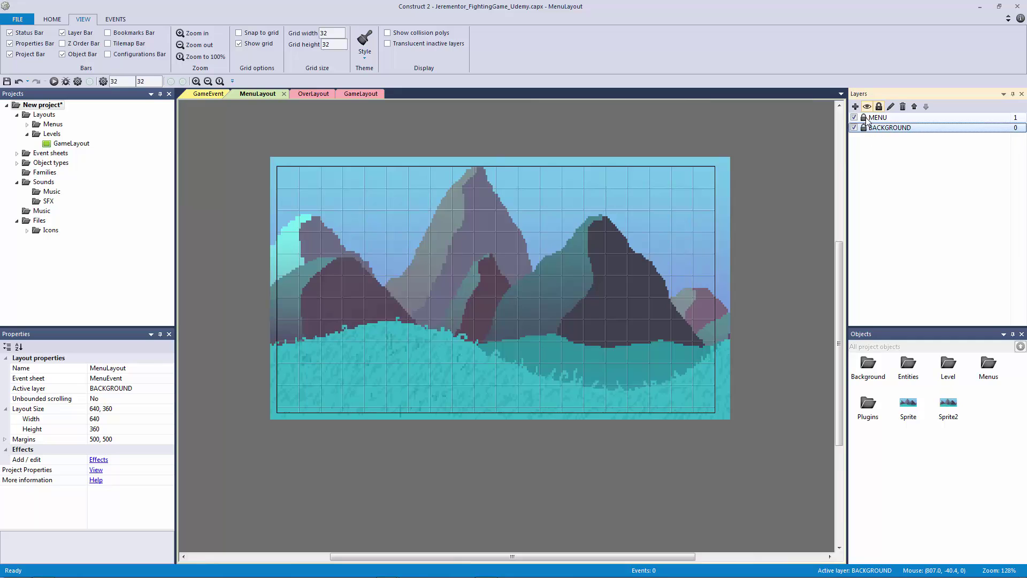
Insert a new sprite and browse to the Menus assets folder for its image
{"action": "double_click", "coordinate": [456, 224]}
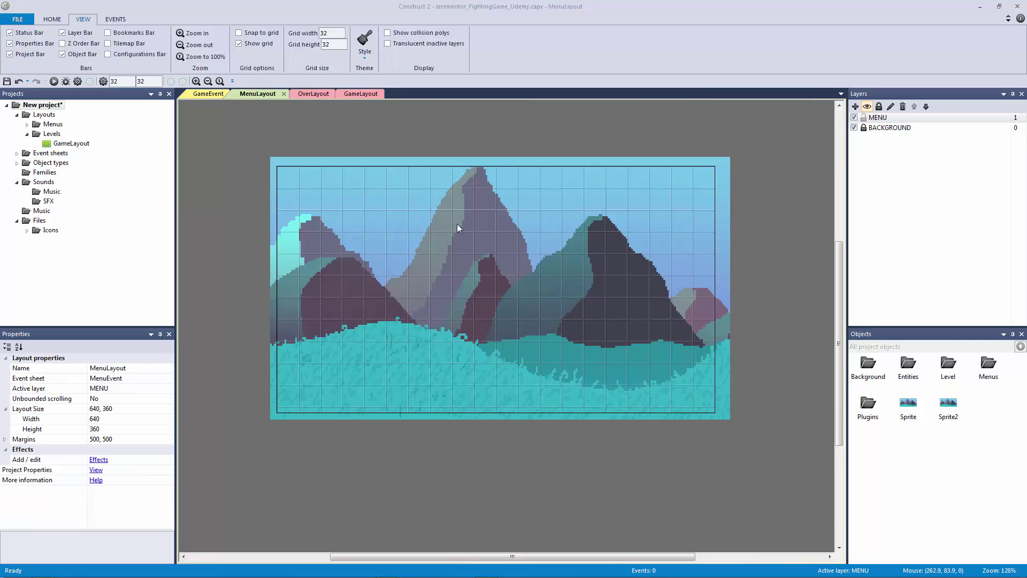
{"action": "double_click", "coordinate": [465, 395]}
{"action": "left_click", "coordinate": [458, 270]}
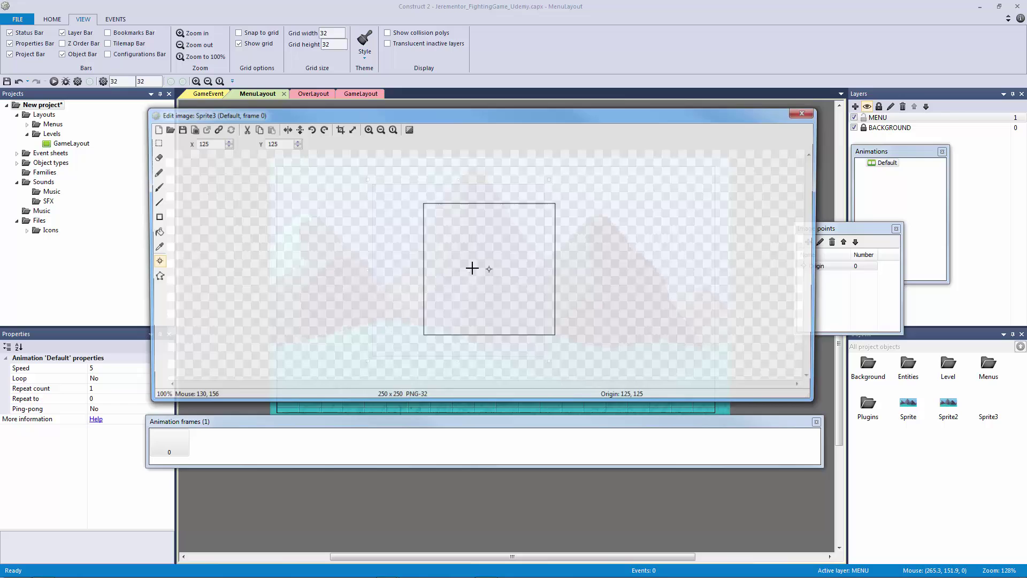
{"action": "left_click", "coordinate": [166, 130]}
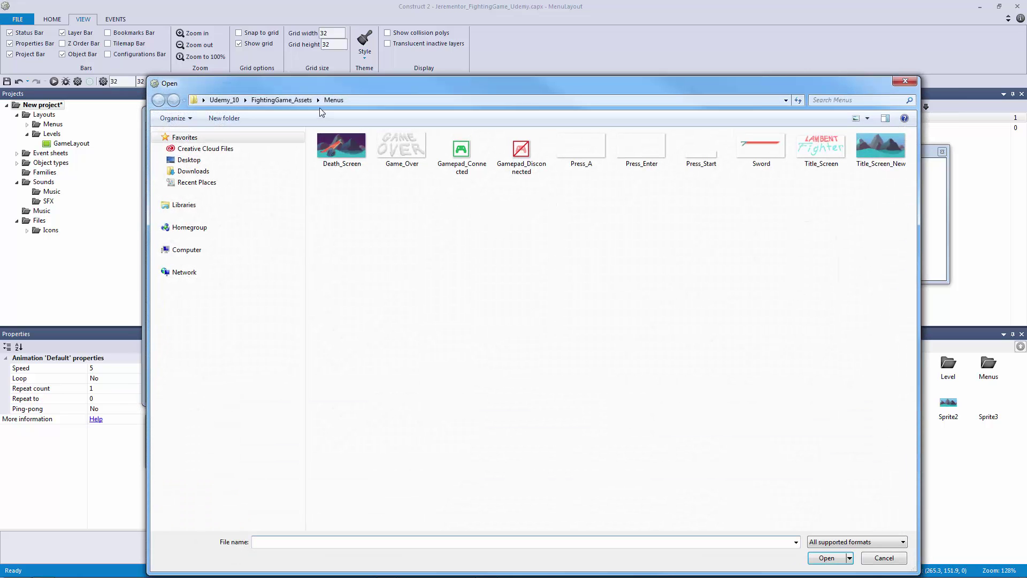
{"action": "left_click", "coordinate": [281, 100]}
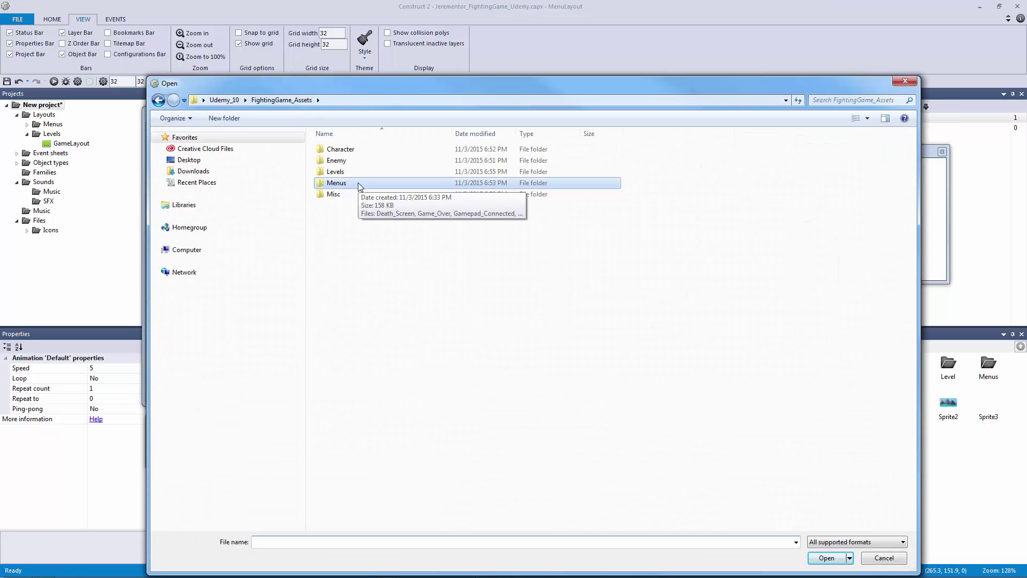
{"action": "double_click", "coordinate": [358, 183]}
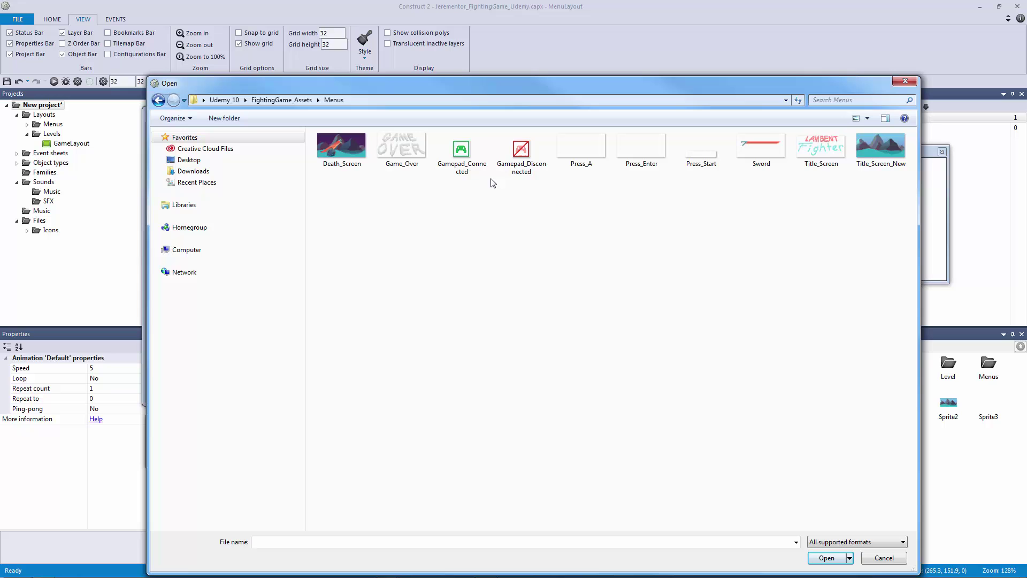
Load the 32 × 32 Gamepad_Connected image and place the icon on the grass
{"action": "left_click", "coordinate": [483, 164]}
{"action": "left_click", "coordinate": [518, 168]}
{"action": "left_click", "coordinate": [465, 157]}
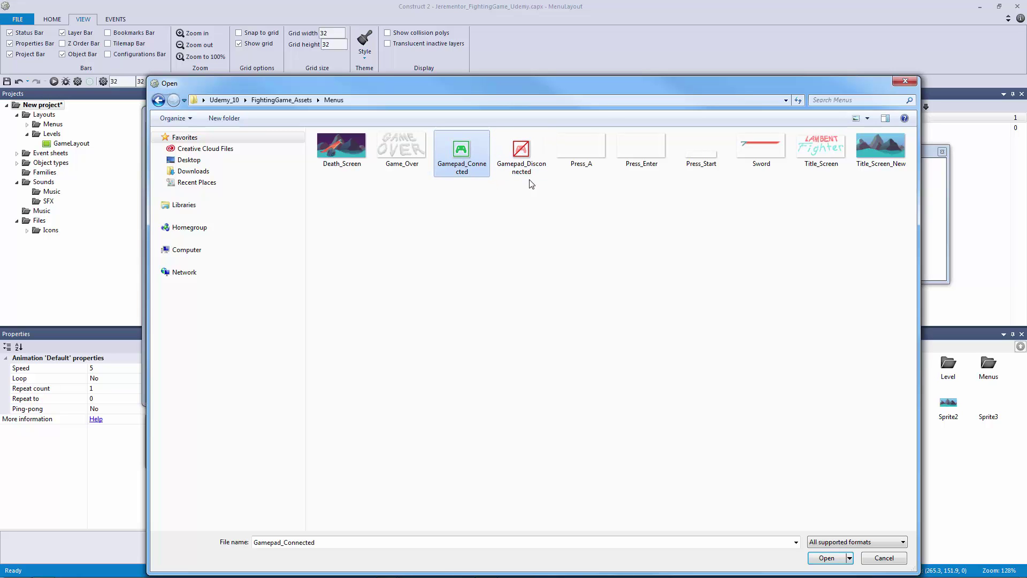
{"action": "double_click", "coordinate": [456, 155]}
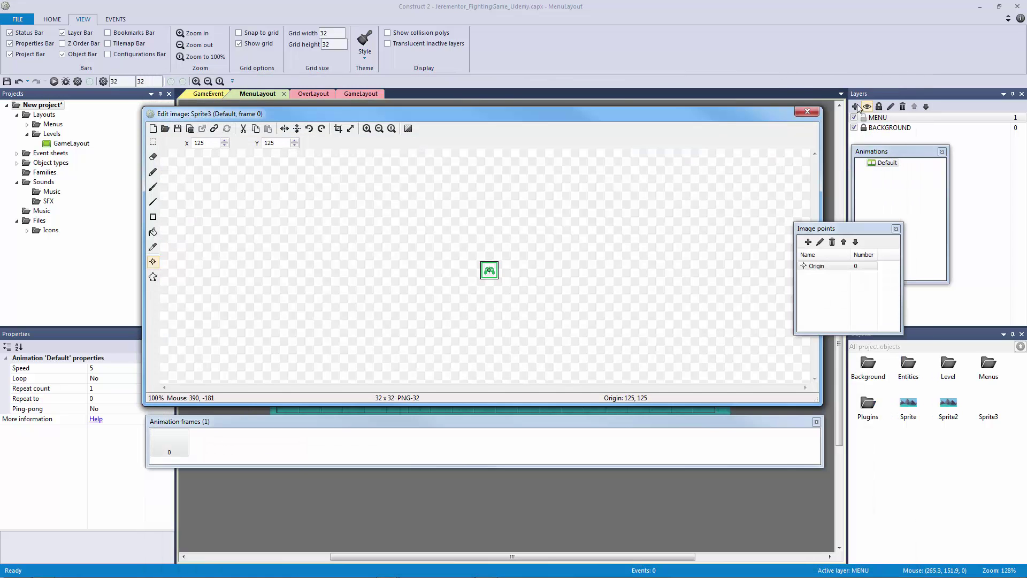
{"action": "left_click", "coordinate": [787, 106]}
{"action": "left_click_drag", "start_coordinate": [459, 277], "coordinate": [486, 347]}
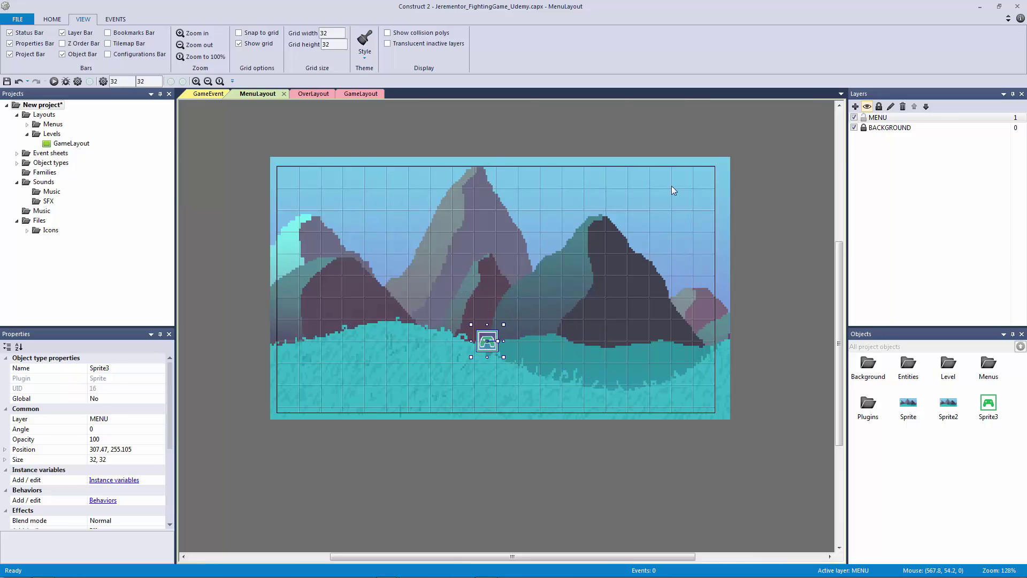
{"action": "left_click", "coordinate": [671, 145]}
Insert a sprite and load the 131 × 60 Title_Screen logo into it
{"action": "double_click", "coordinate": [586, 143]}
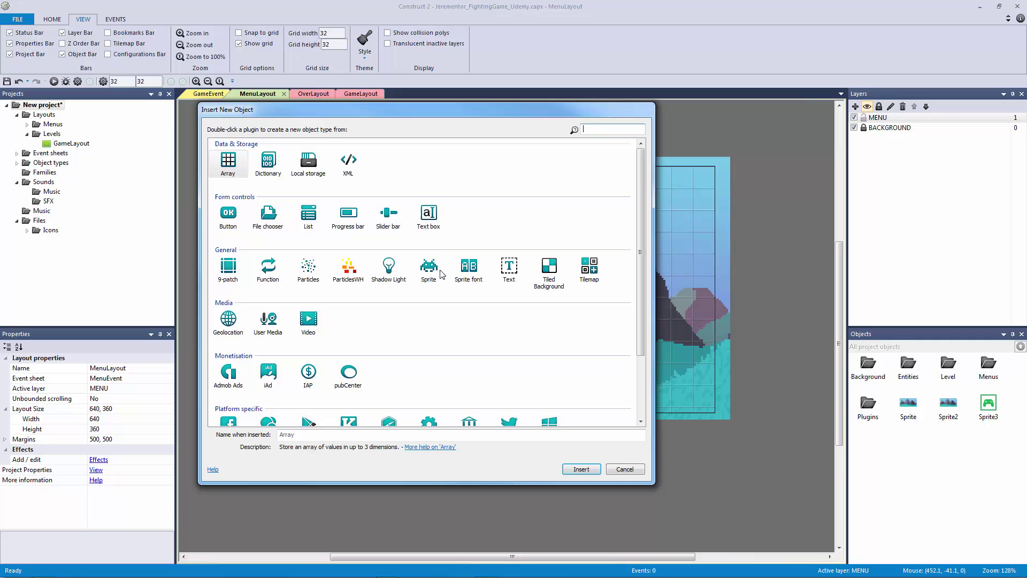
{"action": "double_click", "coordinate": [431, 267]}
{"action": "left_click", "coordinate": [470, 252]}
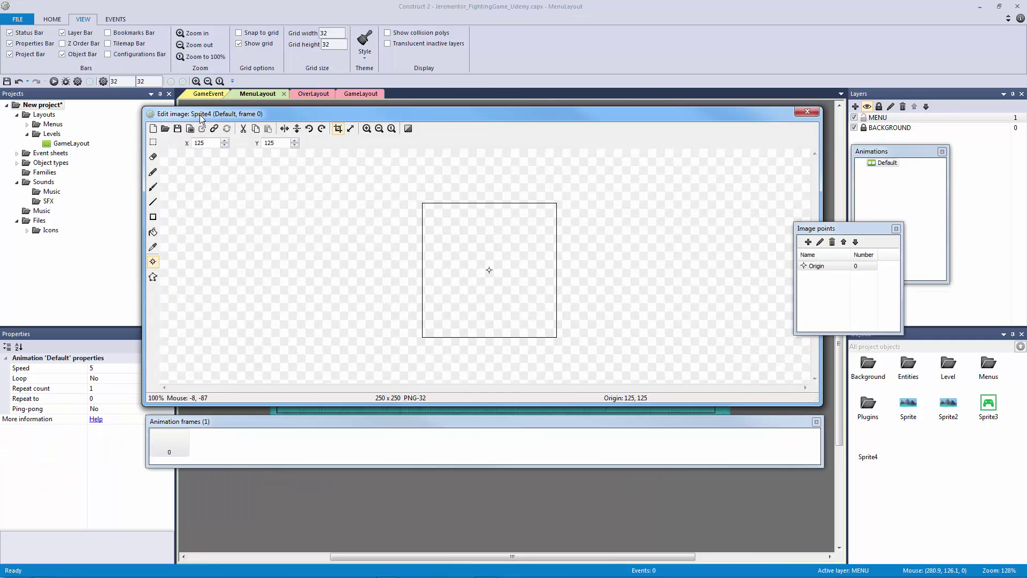
{"action": "left_click", "coordinate": [165, 128]}
{"action": "left_click", "coordinate": [821, 152]}
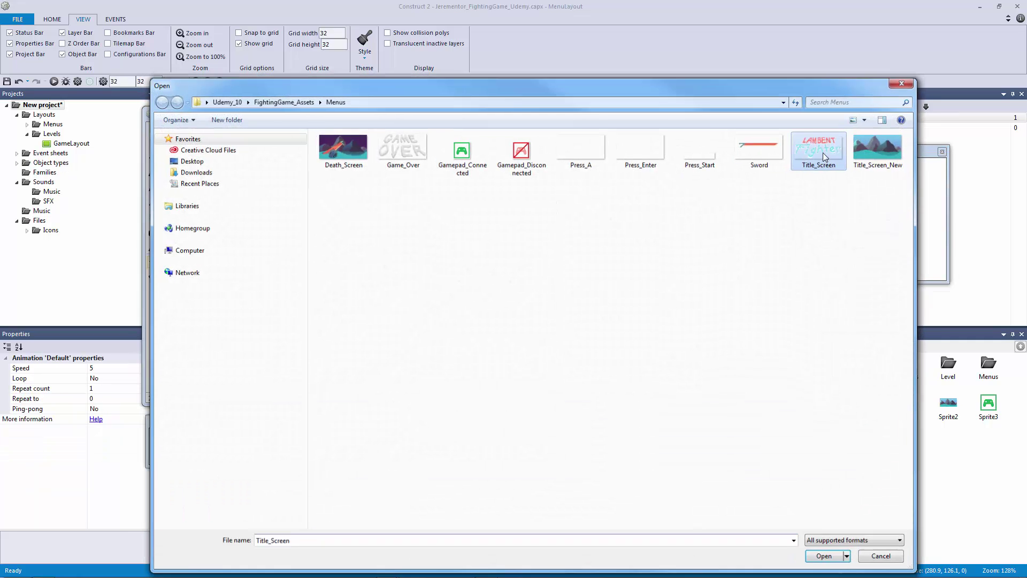
{"action": "double_click", "coordinate": [823, 153]}
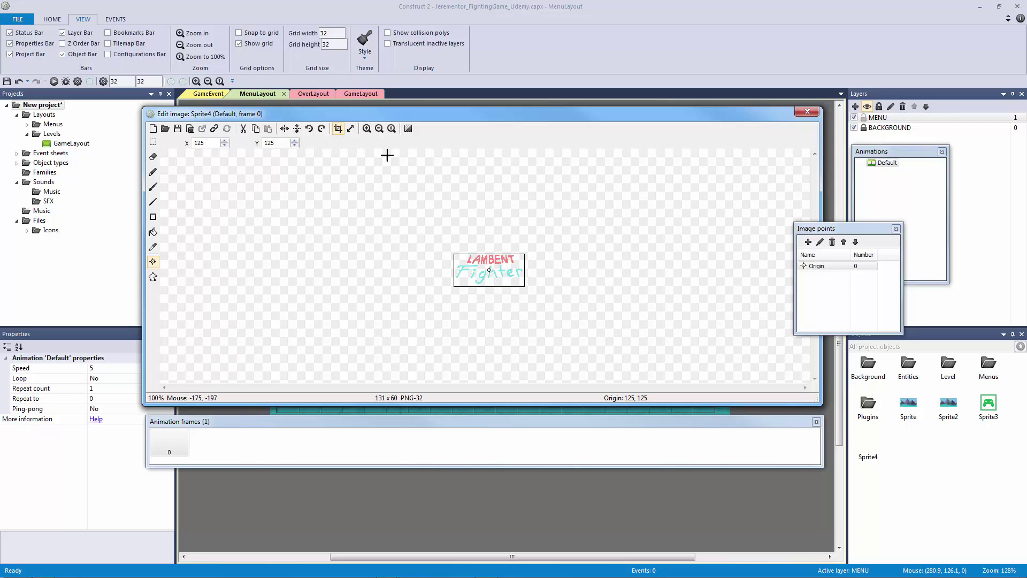
Position the Lambent Fighter logo above the gamepad icon and insert another sprite
{"action": "left_click", "coordinate": [807, 111]}
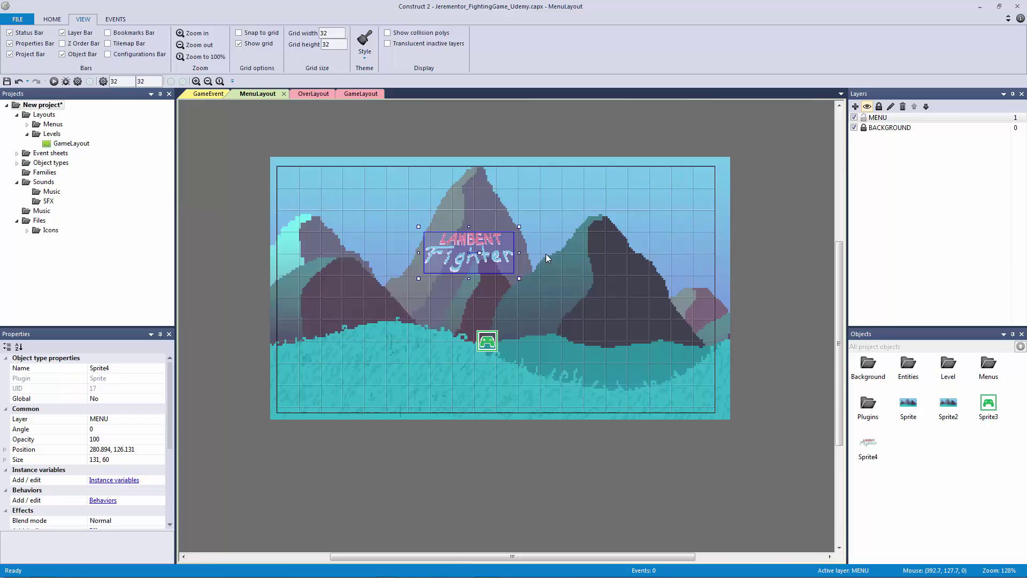
{"action": "left_click_drag", "start_coordinate": [490, 264], "coordinate": [530, 268]}
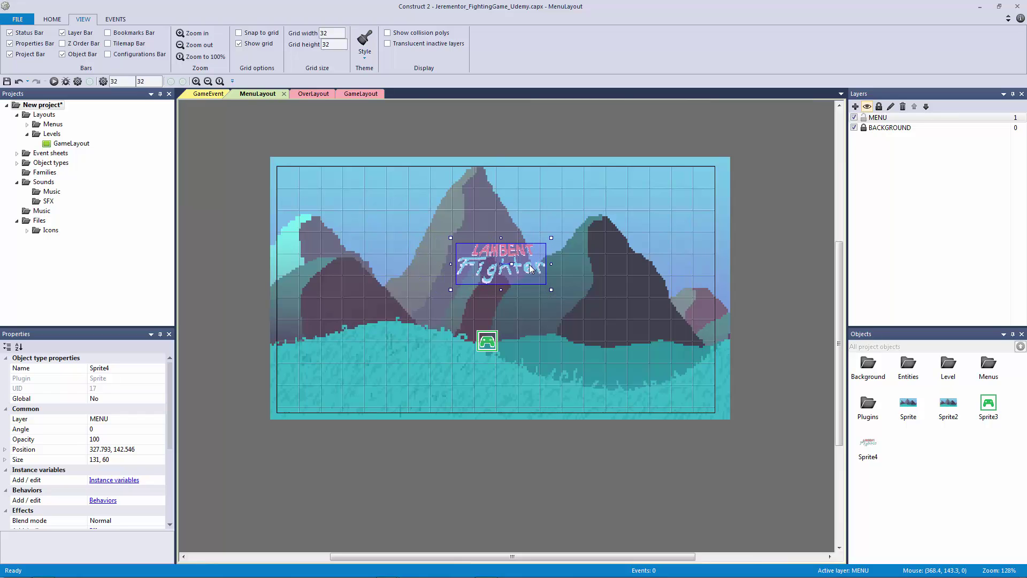
{"action": "double_click", "coordinate": [497, 137]}
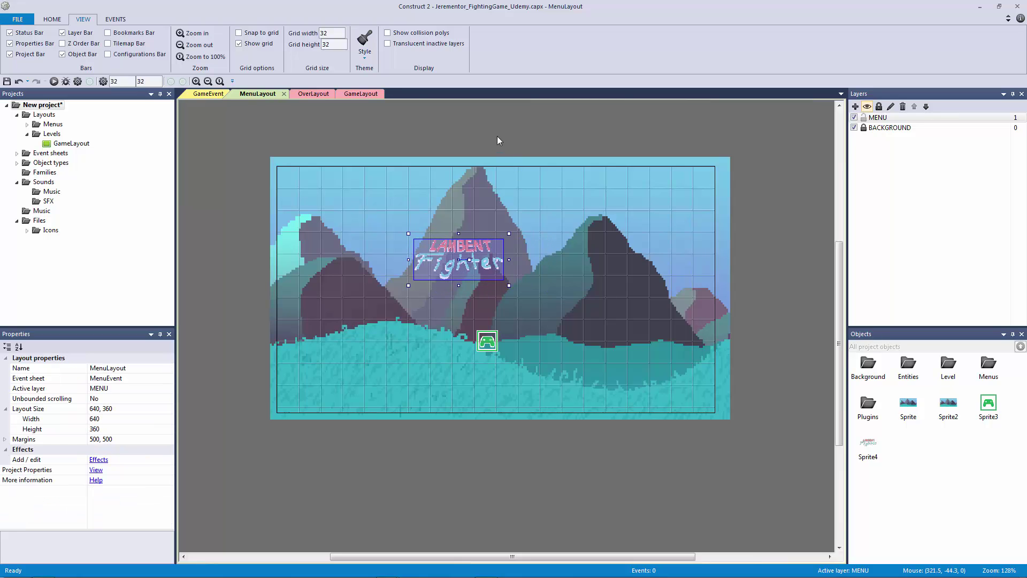
{"action": "double_click", "coordinate": [429, 266]}
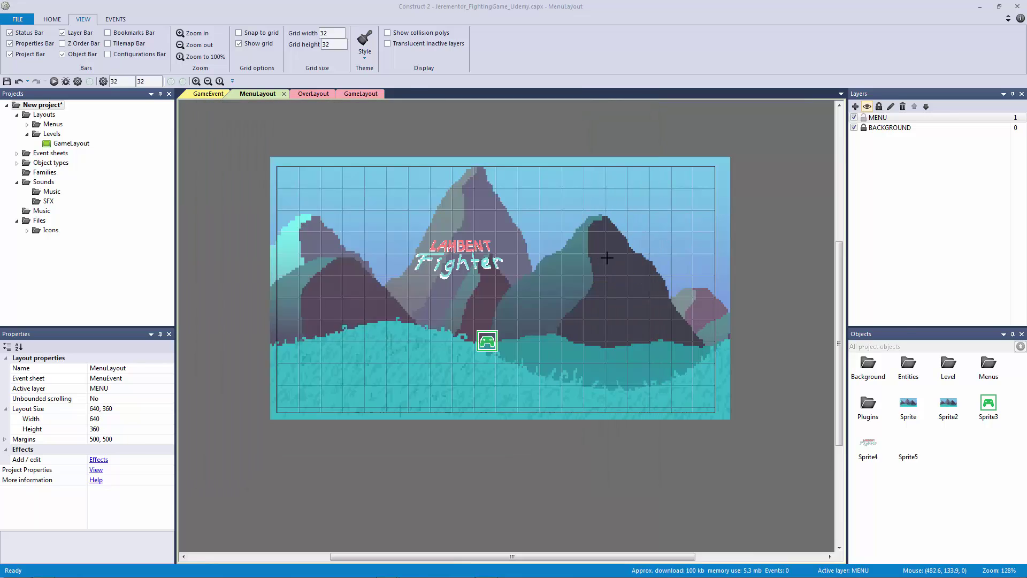
Place the new sprite and load the Press_Start image into it
{"action": "left_click", "coordinate": [610, 265]}
{"action": "left_click", "coordinate": [165, 128]}
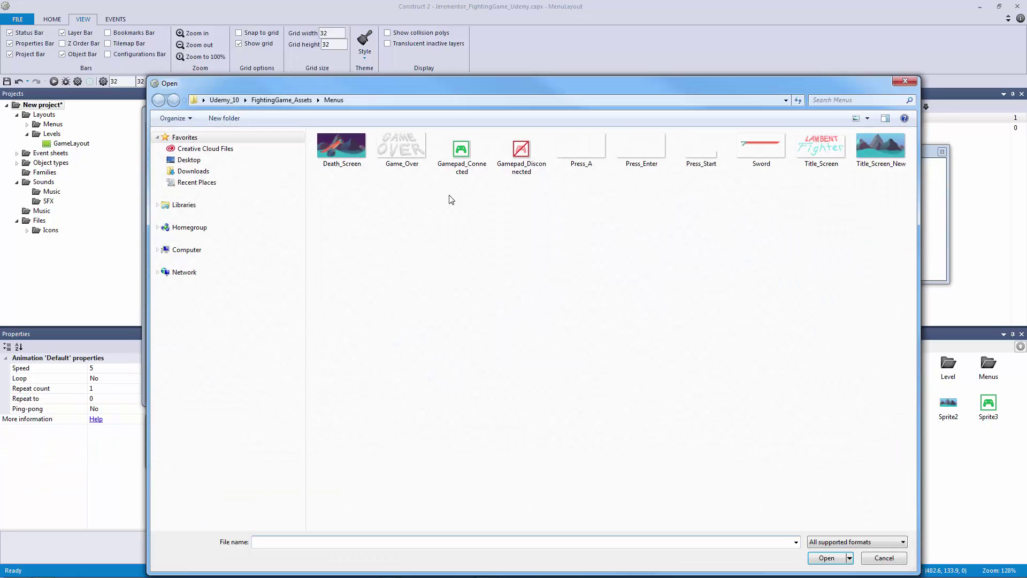
{"action": "double_click", "coordinate": [712, 159]}
{"action": "left_click", "coordinate": [809, 111]}
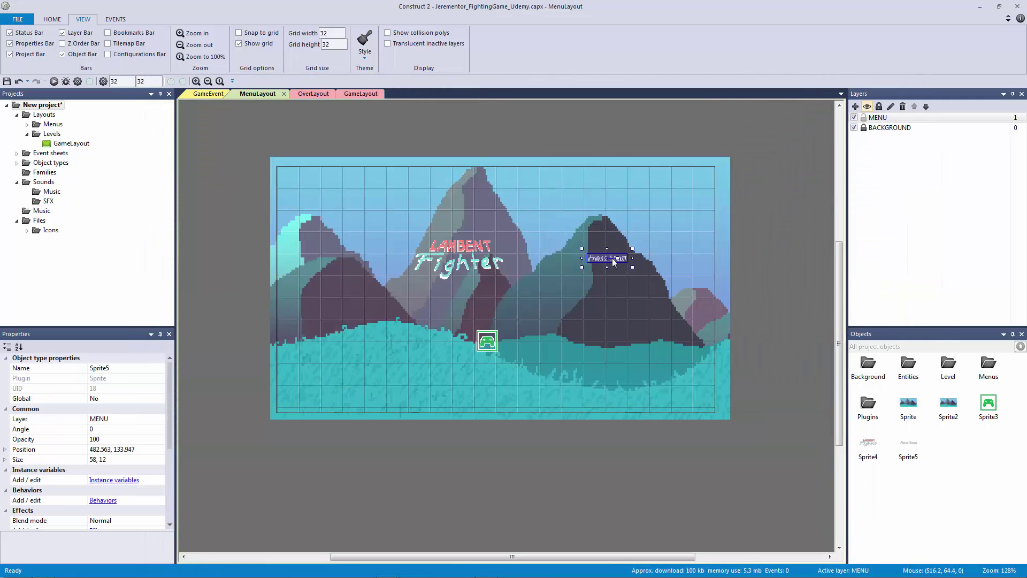
Add a third sprite with the Sword image, auto-cropping its empty margins
{"action": "double_click", "coordinate": [562, 219]}
{"action": "double_click", "coordinate": [429, 266]}
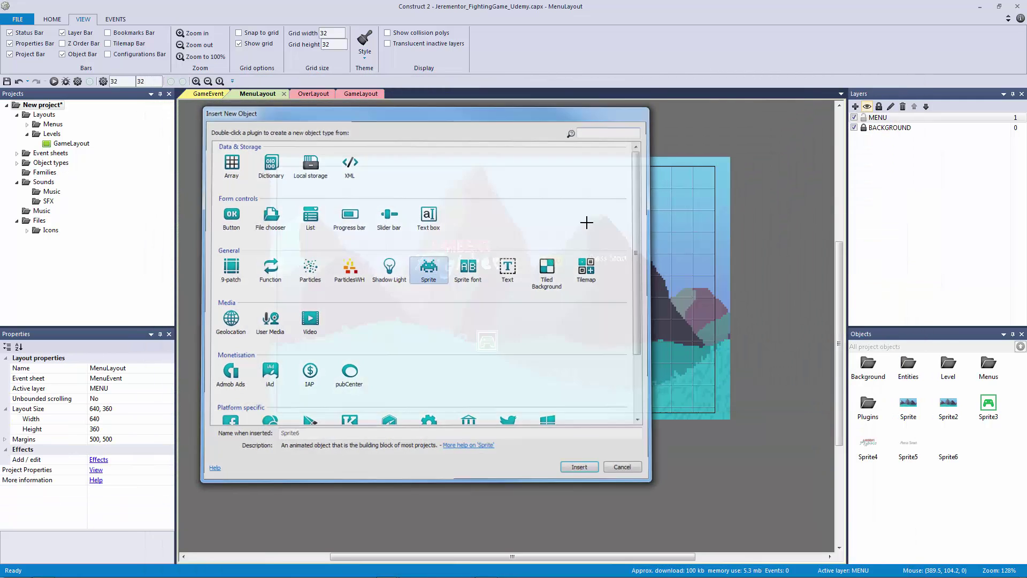
{"action": "left_click", "coordinate": [486, 337]}
{"action": "left_click", "coordinate": [165, 128]}
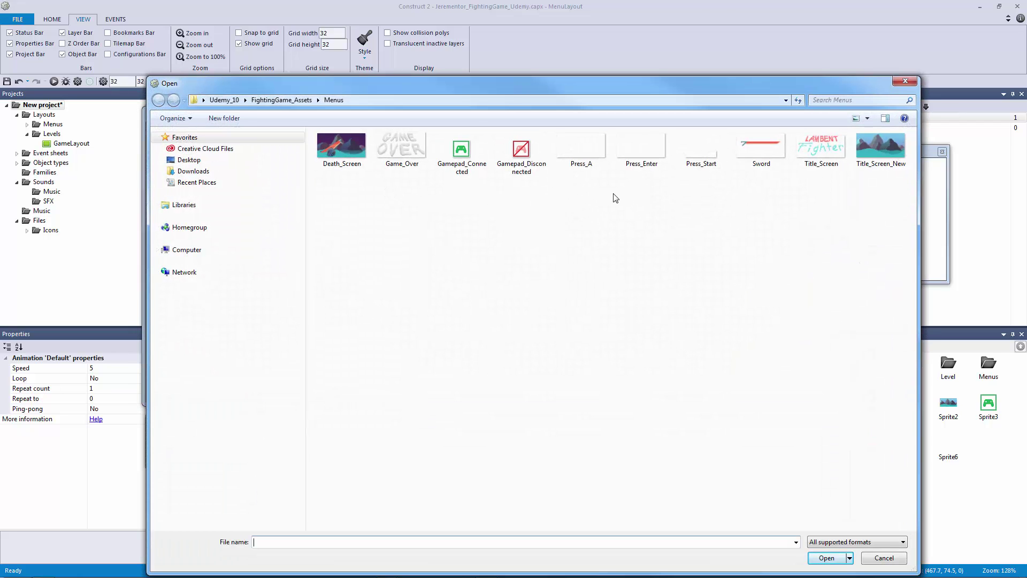
{"action": "double_click", "coordinate": [759, 150]}
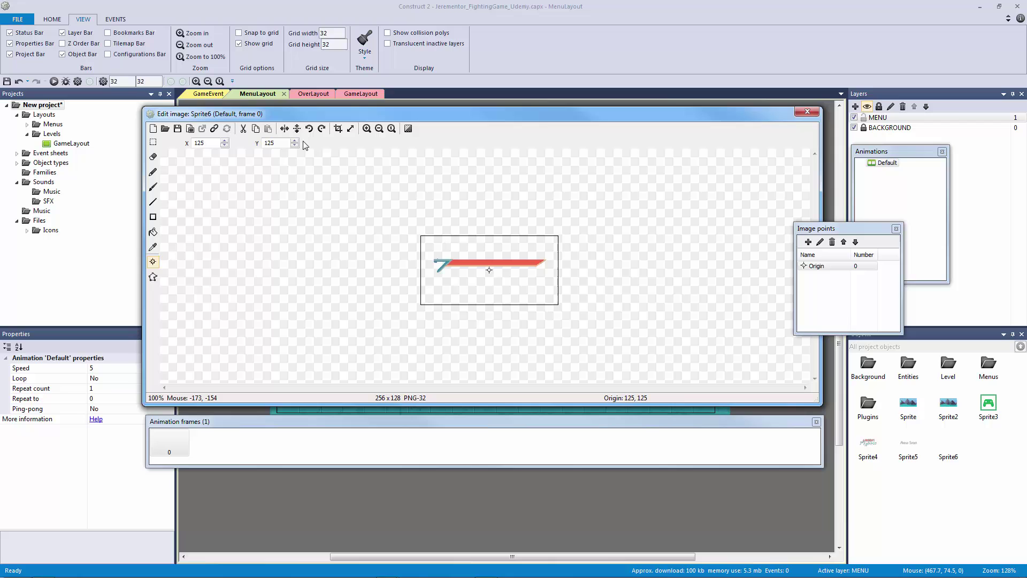
{"action": "left_click", "coordinate": [338, 129]}
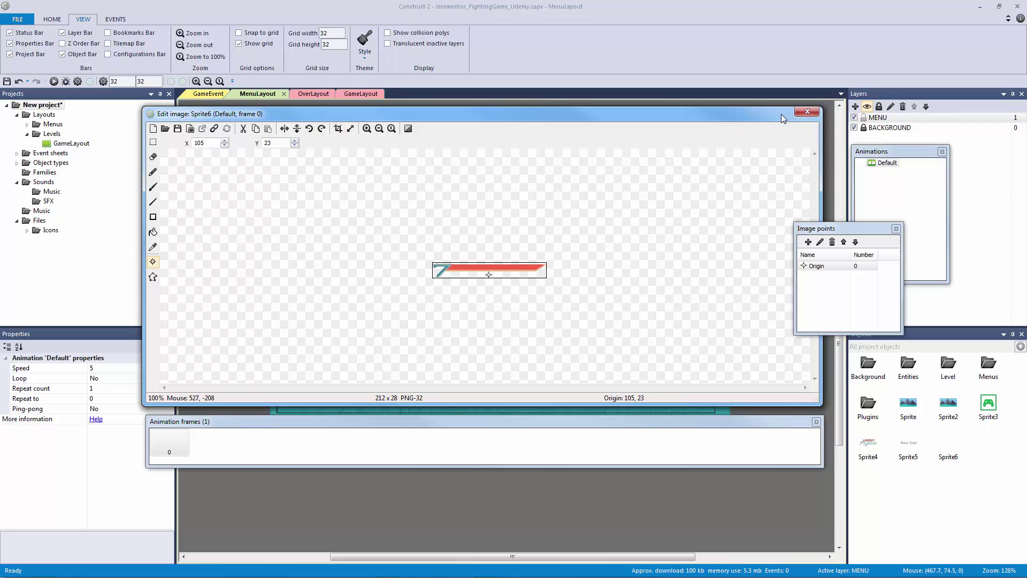
{"action": "left_click", "coordinate": [805, 114]}
{"action": "left_click", "coordinate": [474, 257]}
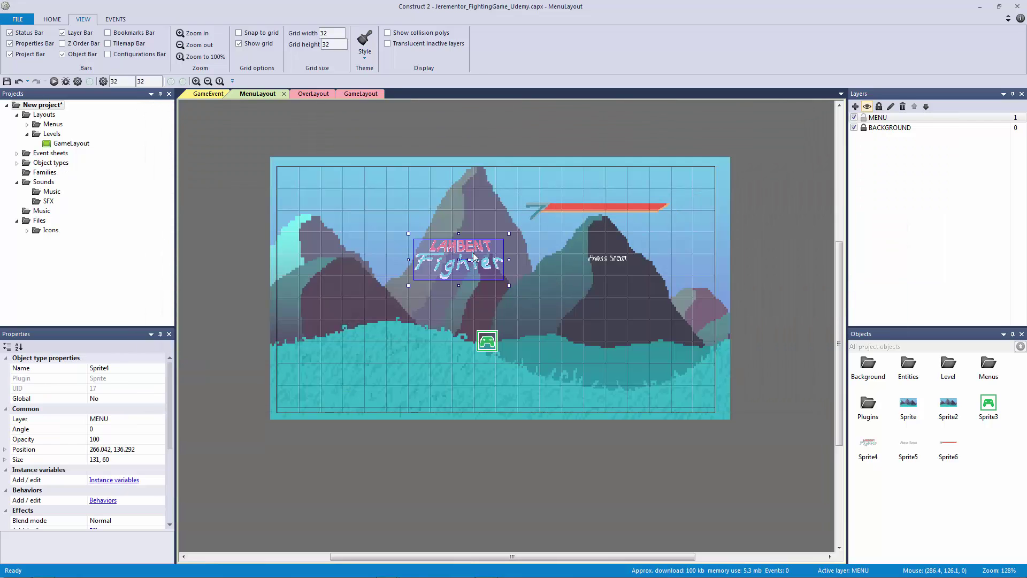
Move Press Start below the title and the gamepad icon beneath it
{"action": "left_click_drag", "start_coordinate": [618, 261], "coordinate": [352, 264]}
{"action": "left_click_drag", "start_coordinate": [398, 300], "coordinate": [454, 314]}
{"action": "left_click_drag", "start_coordinate": [488, 345], "coordinate": [457, 317]}
{"action": "left_click", "coordinate": [465, 331]}
{"action": "left_click", "coordinate": [493, 350]}
{"action": "left_click_drag", "start_coordinate": [481, 348], "coordinate": [486, 351]}
Enlarge the Lambent Fighter title and lay the red sword across Fighter
{"action": "left_click", "coordinate": [484, 264]}
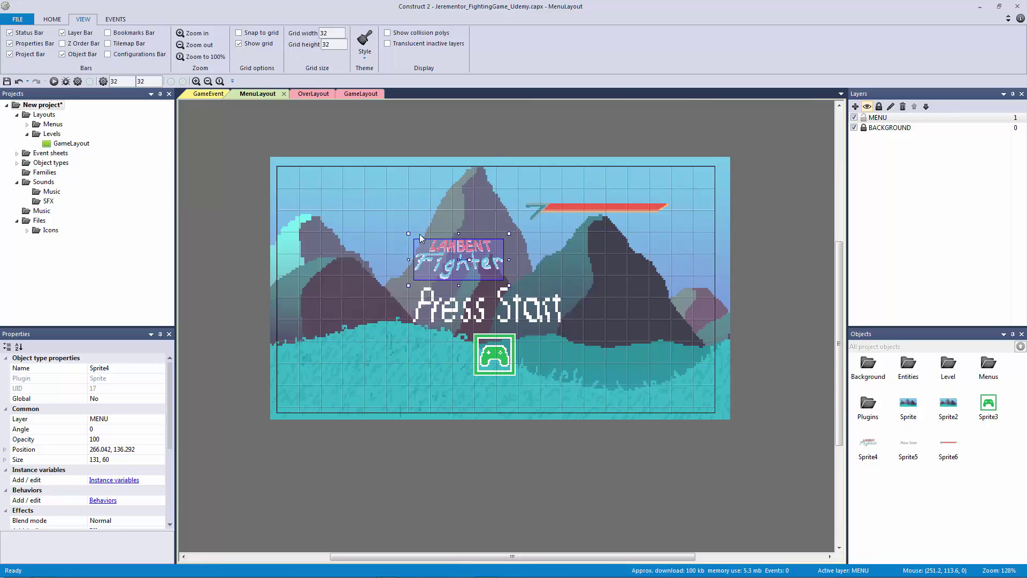
{"action": "left_click_drag", "start_coordinate": [413, 238], "coordinate": [281, 165]}
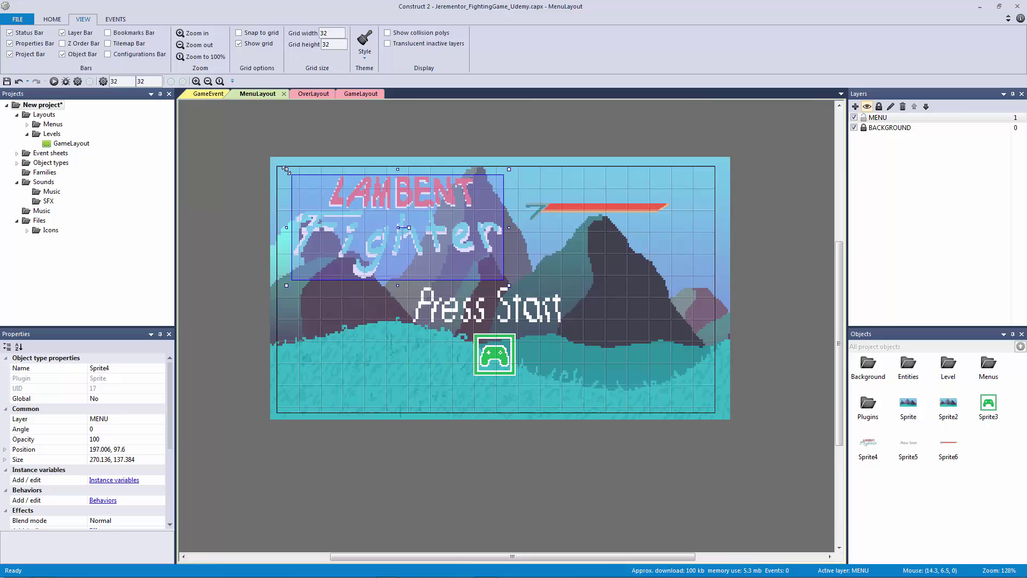
{"action": "left_click_drag", "start_coordinate": [376, 201], "coordinate": [468, 217]}
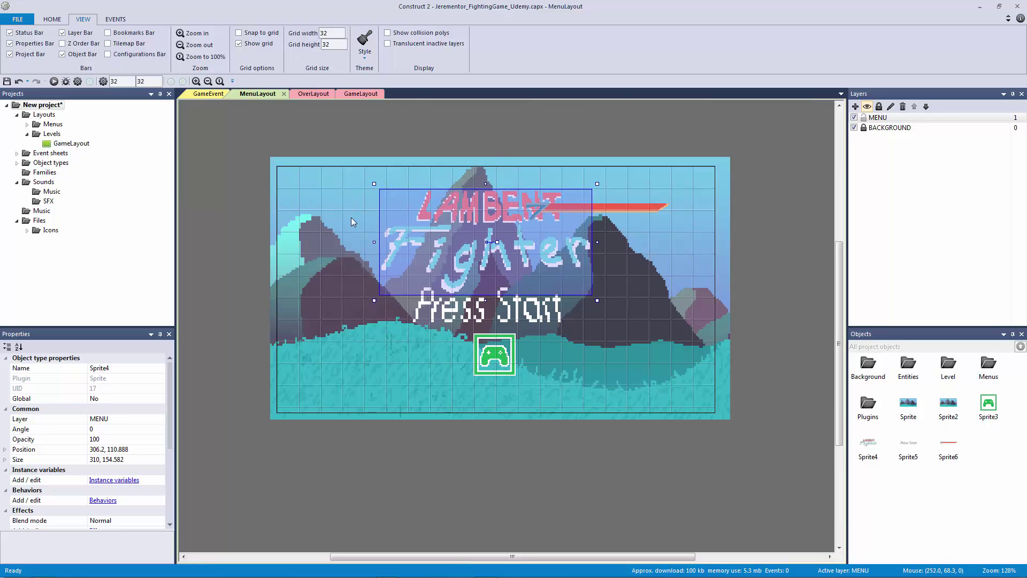
{"action": "left_click", "coordinate": [351, 218]}
{"action": "left_click", "coordinate": [482, 213]}
{"action": "left_click_drag", "start_coordinate": [621, 210], "coordinate": [473, 256]}
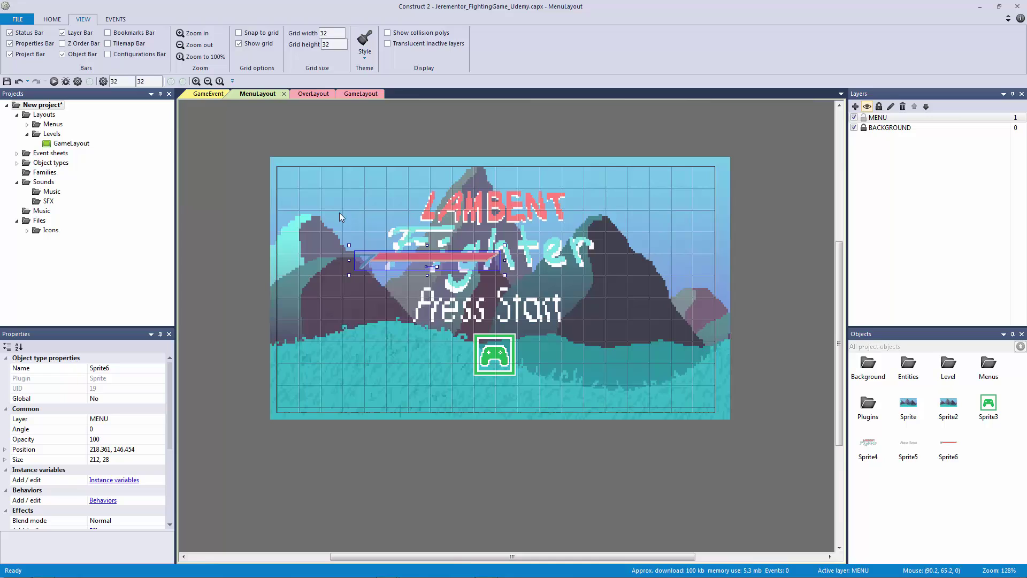
Send the sword behind the title and stretch it wider and taller
{"action": "right_click", "coordinate": [411, 261]}
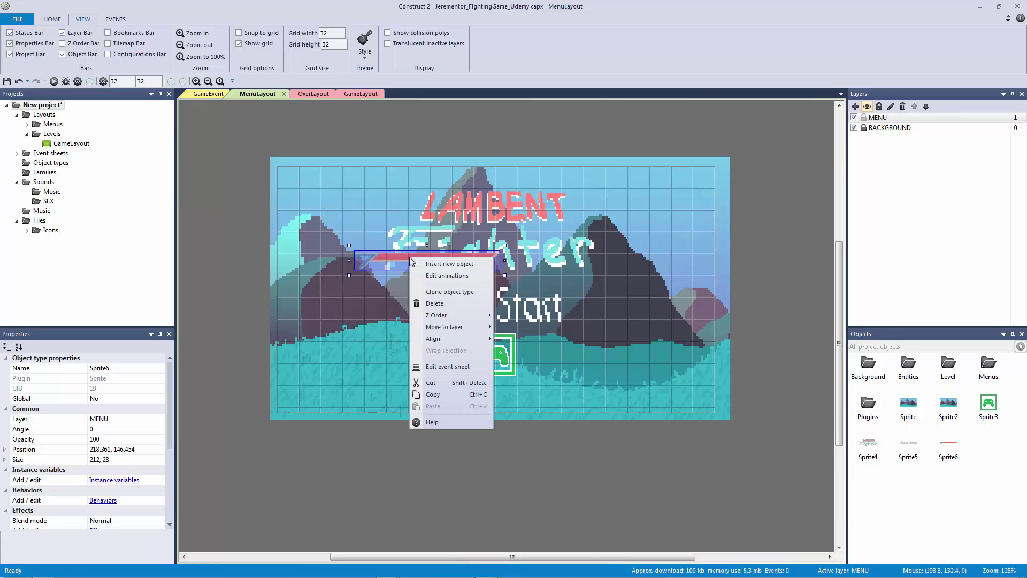
{"action": "mouse_move", "coordinate": [444, 317]}
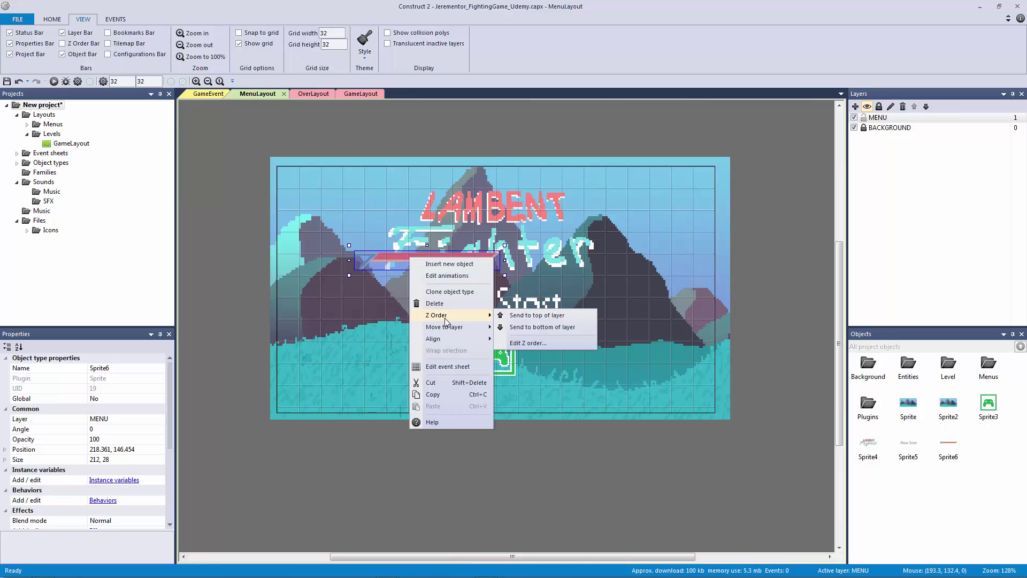
{"action": "left_click", "coordinate": [526, 328]}
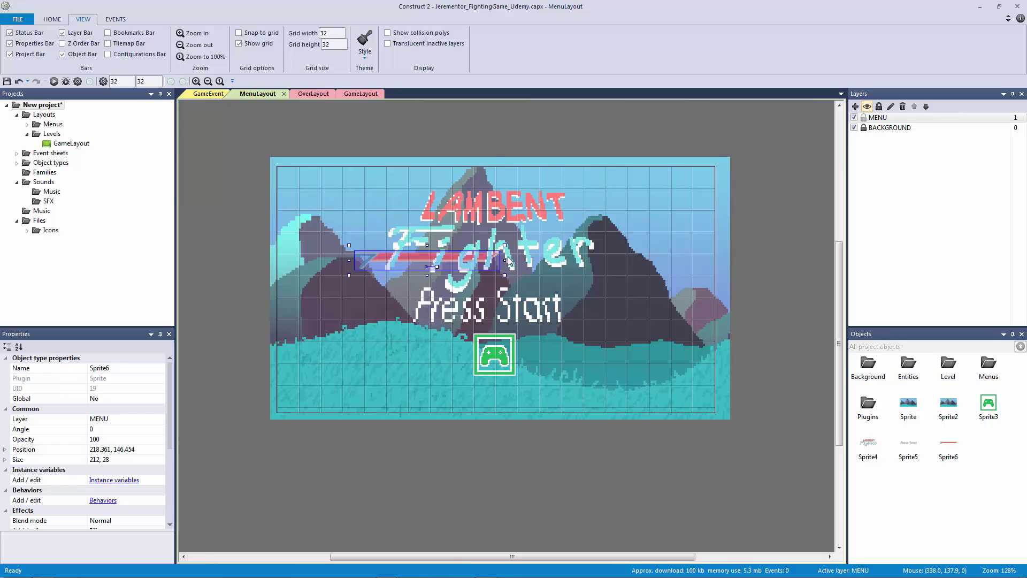
{"action": "left_click_drag", "start_coordinate": [506, 260], "coordinate": [647, 260]}
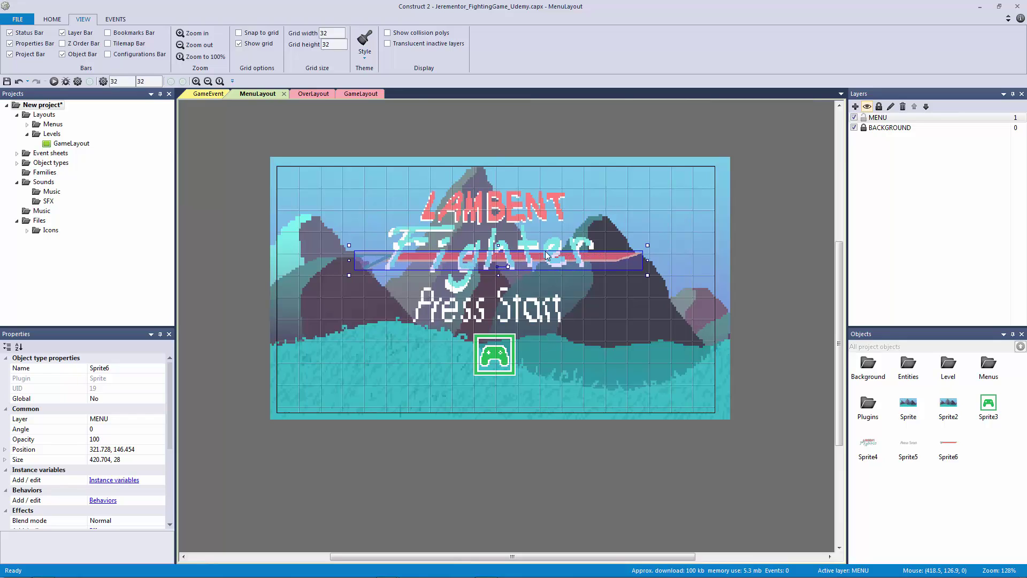
{"action": "left_click_drag", "start_coordinate": [498, 246], "coordinate": [498, 235]}
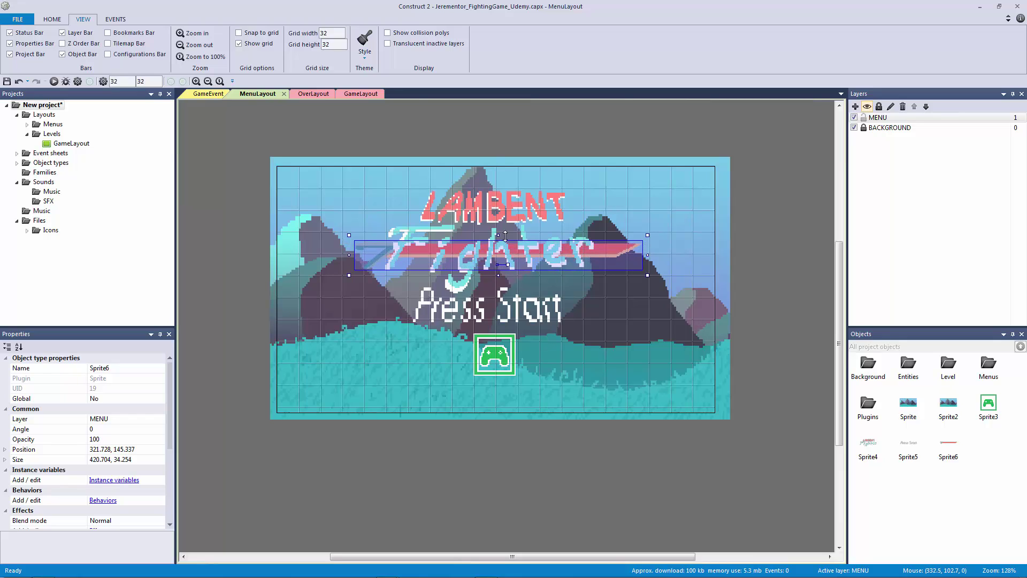
Widen and heighten the sword further, then shift the title slightly right
{"action": "left_click", "coordinate": [348, 253]}
{"action": "left_click", "coordinate": [383, 252]}
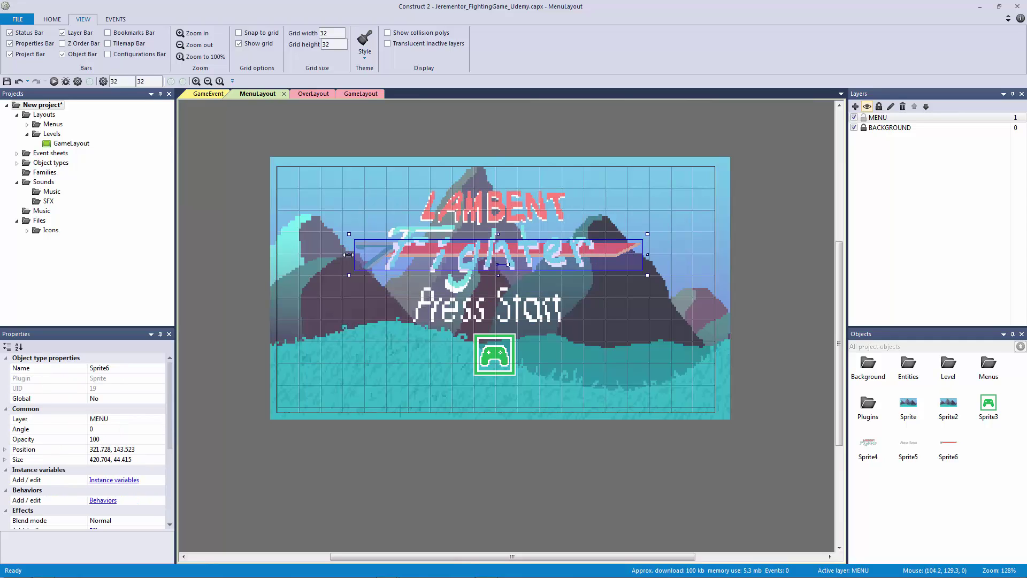
{"action": "left_click_drag", "start_coordinate": [348, 255], "coordinate": [318, 258]}
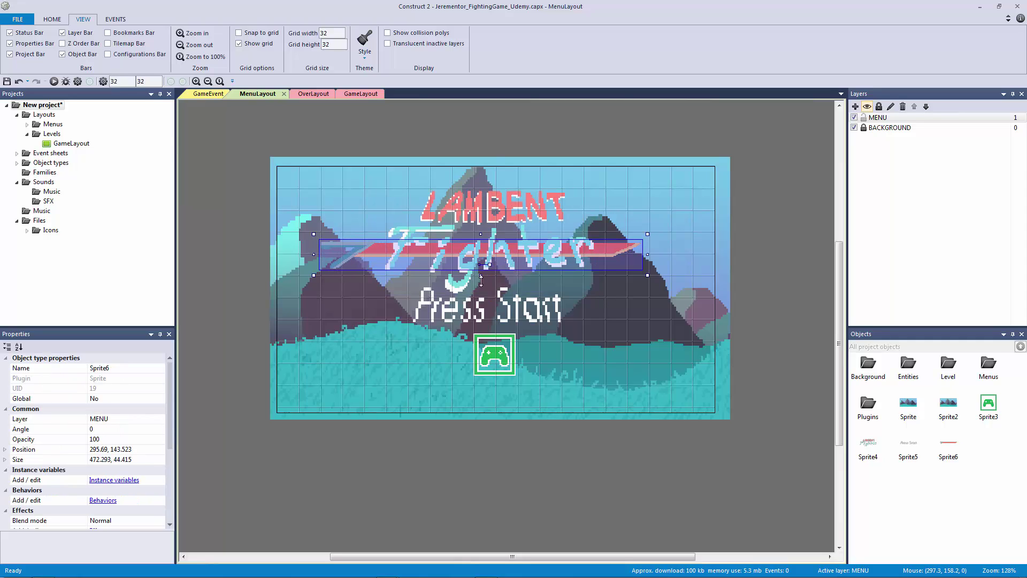
{"action": "left_click_drag", "start_coordinate": [481, 279], "coordinate": [481, 284]}
{"action": "left_click_drag", "start_coordinate": [646, 261], "coordinate": [677, 261]}
{"action": "left_click_drag", "start_coordinate": [618, 250], "coordinate": [623, 249]}
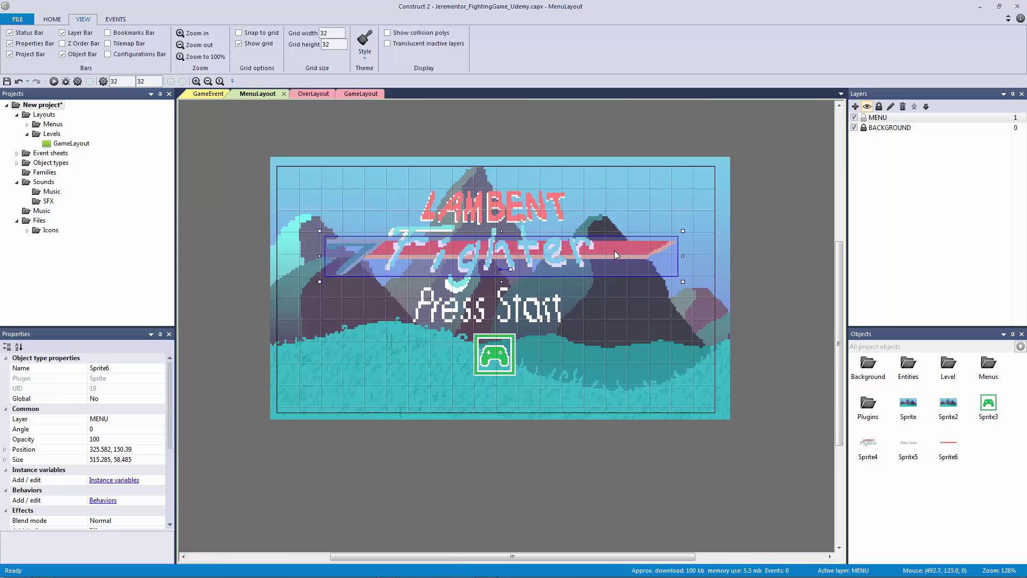
{"action": "left_click", "coordinate": [497, 236]}
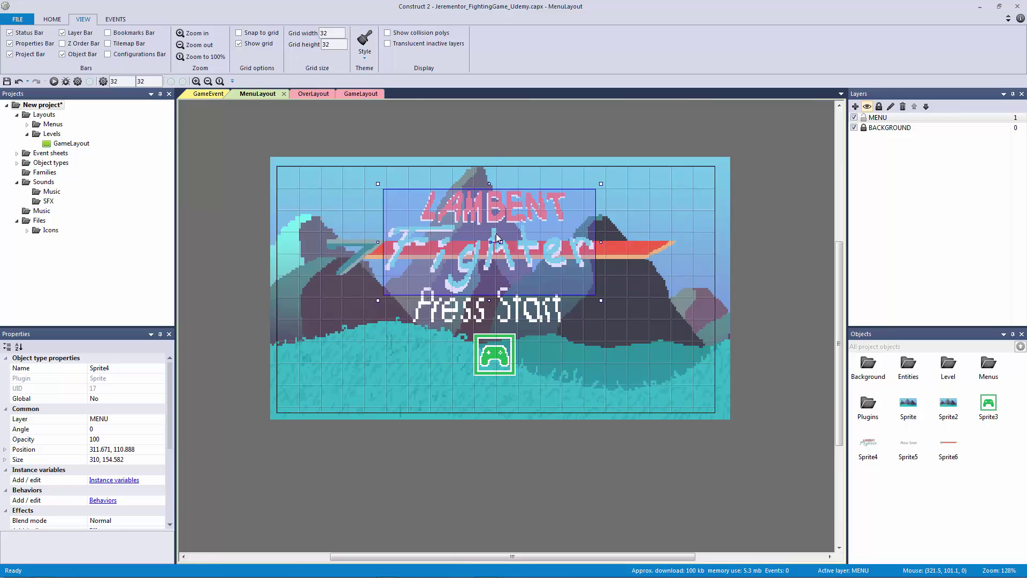
{"action": "mouse_move", "coordinate": [463, 211]}
{"action": "left_mouse_down"}
{"action": "mouse_move", "coordinate": [471, 219]}
{"action": "mouse_move", "coordinate": [478, 211]}
{"action": "left_mouse_up"}
Narrow the sword bar to about 571 × 67 and move Press Start about 25 px right
{"action": "left_click", "coordinate": [630, 250]}
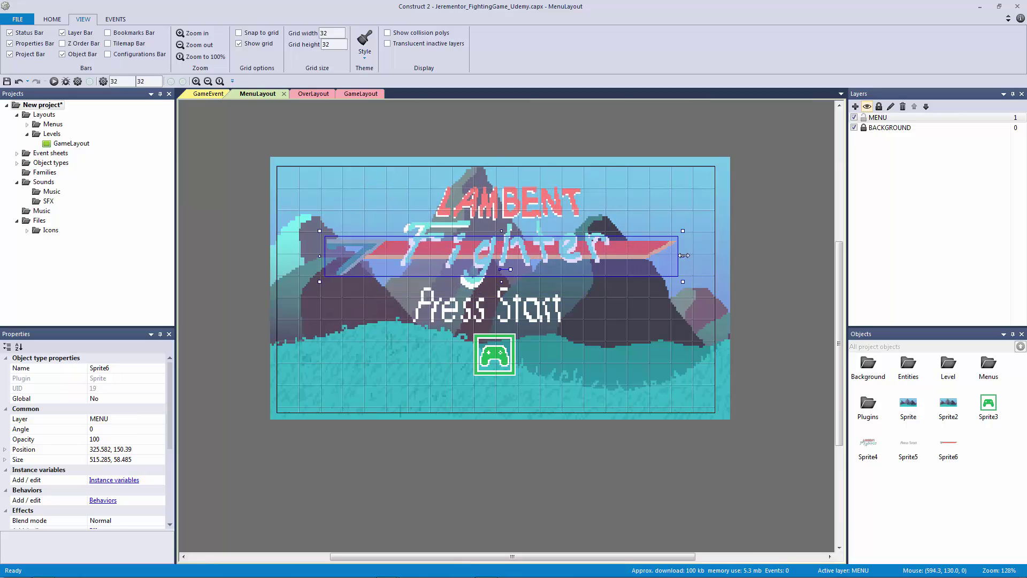
{"action": "left_click_drag", "start_coordinate": [683, 256], "coordinate": [681, 256]}
{"action": "left_click_drag", "start_coordinate": [319, 257], "coordinate": [347, 257]}
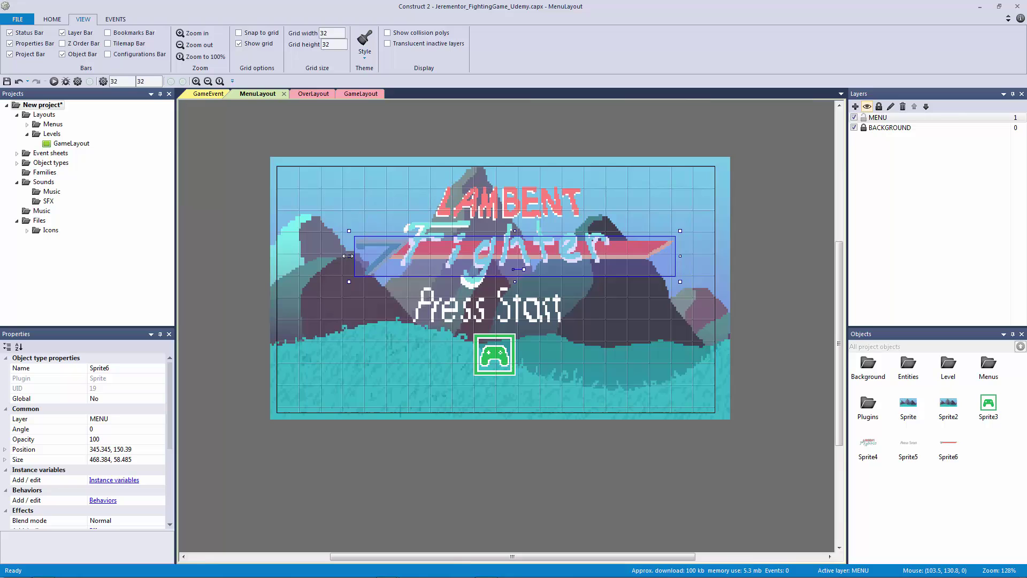
{"action": "left_click_drag", "start_coordinate": [347, 256], "coordinate": [378, 247]}
{"action": "left_click_drag", "start_coordinate": [717, 253], "coordinate": [695, 255]}
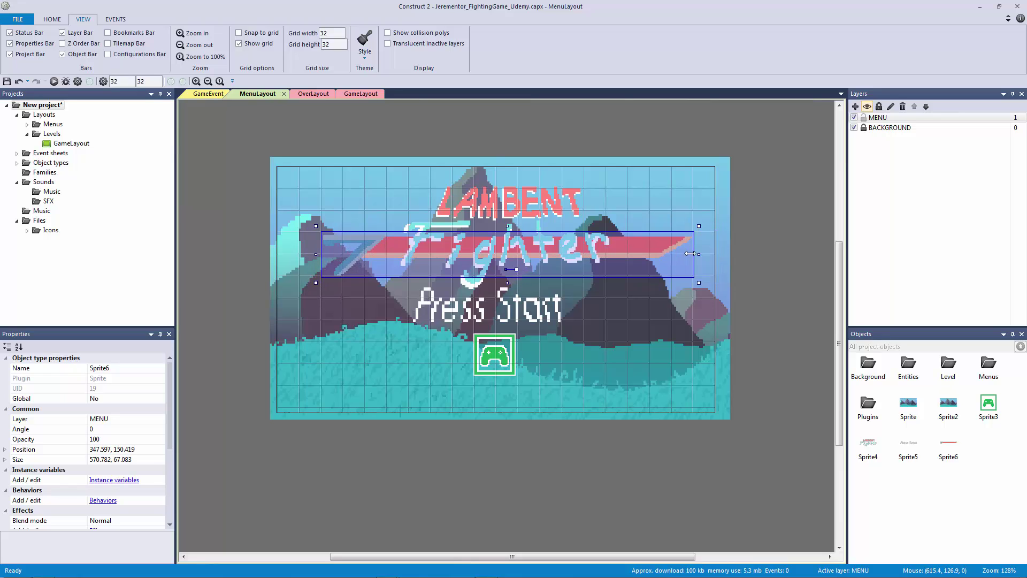
{"action": "left_click_drag", "start_coordinate": [625, 247], "coordinate": [632, 249]}
{"action": "left_click", "coordinate": [654, 312]}
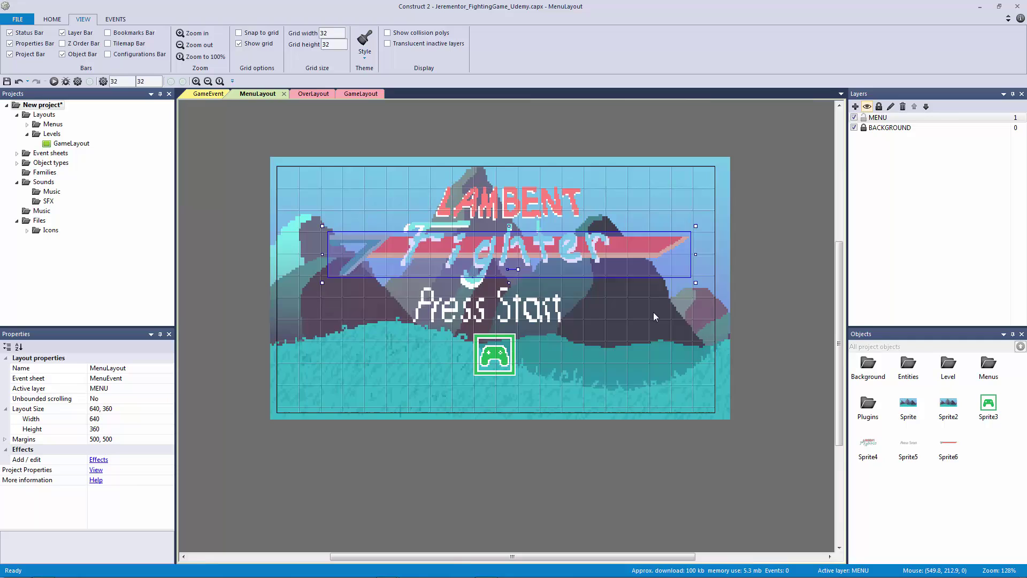
{"action": "mouse_move", "coordinate": [497, 324]}
{"action": "left_mouse_down"}
{"action": "mouse_move", "coordinate": [510, 326]}
{"action": "mouse_move", "coordinate": [503, 319]}
{"action": "mouse_move", "coordinate": [500, 343]}
{"action": "left_mouse_up"}
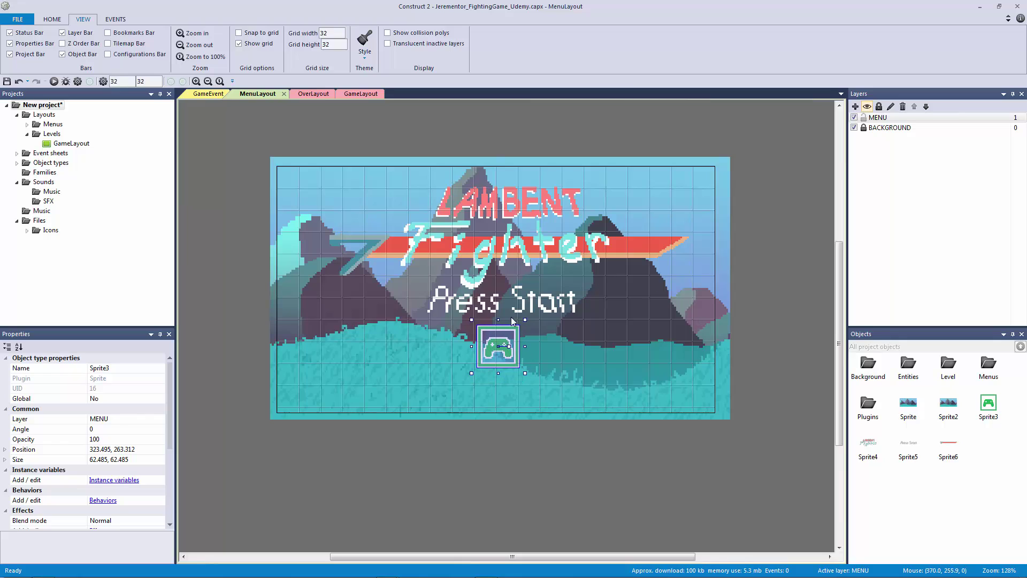
Enable Snap to grid and snap title, sword, Press Start, gamepad to 320,96 / 288,128 / 320,192 / 320,256
{"action": "left_click", "coordinate": [239, 33]}
{"action": "left_click_drag", "start_coordinate": [468, 204], "coordinate": [481, 206]}
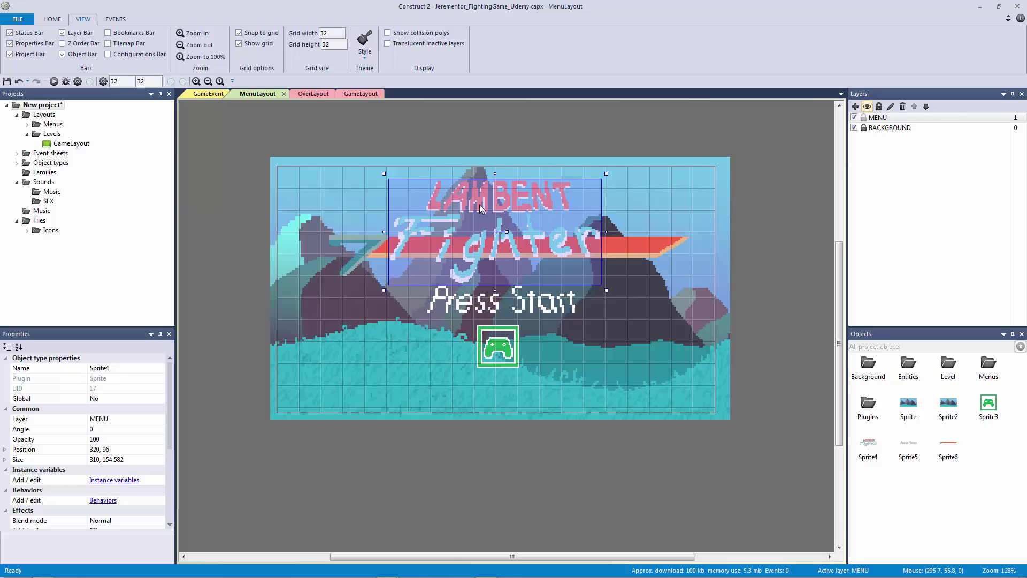
{"action": "left_click_drag", "start_coordinate": [634, 249], "coordinate": [613, 277]}
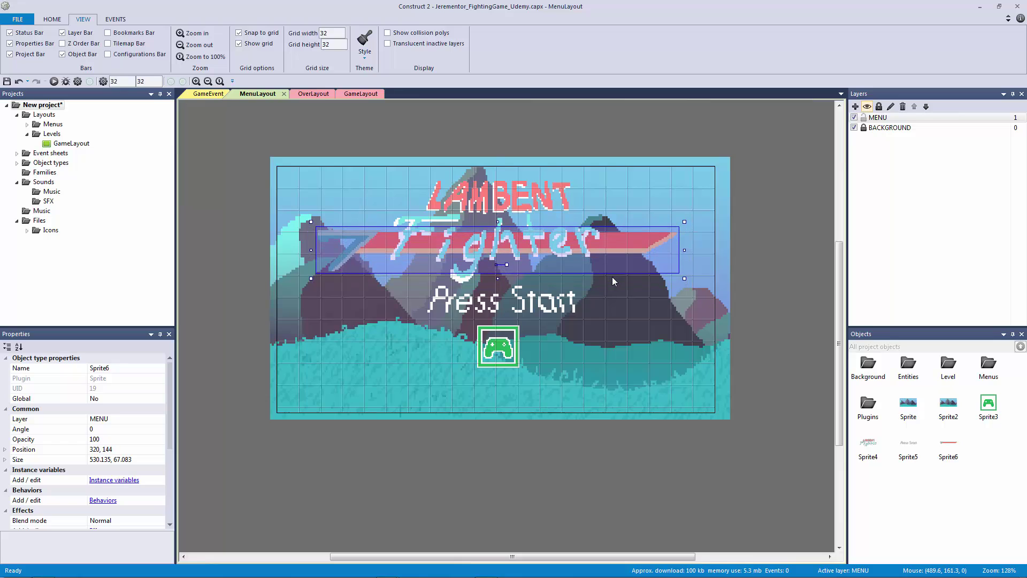
{"action": "left_click_drag", "start_coordinate": [470, 308], "coordinate": [465, 306]}
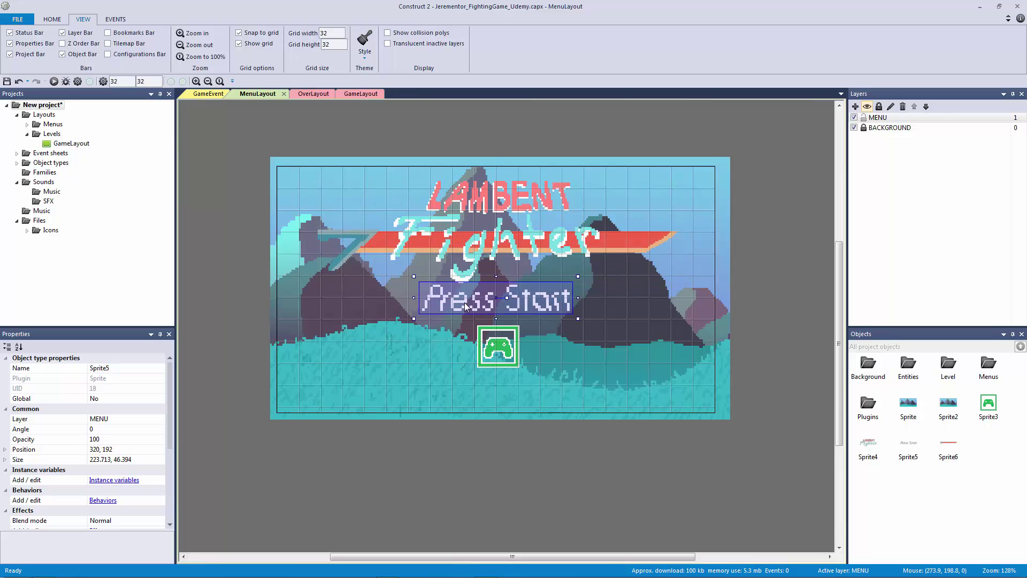
{"action": "left_click", "coordinate": [608, 343]}
{"action": "mouse_move", "coordinate": [509, 351]}
{"action": "left_mouse_down"}
{"action": "mouse_move", "coordinate": [508, 369]}
{"action": "mouse_move", "coordinate": [507, 353]}
{"action": "left_mouse_up"}
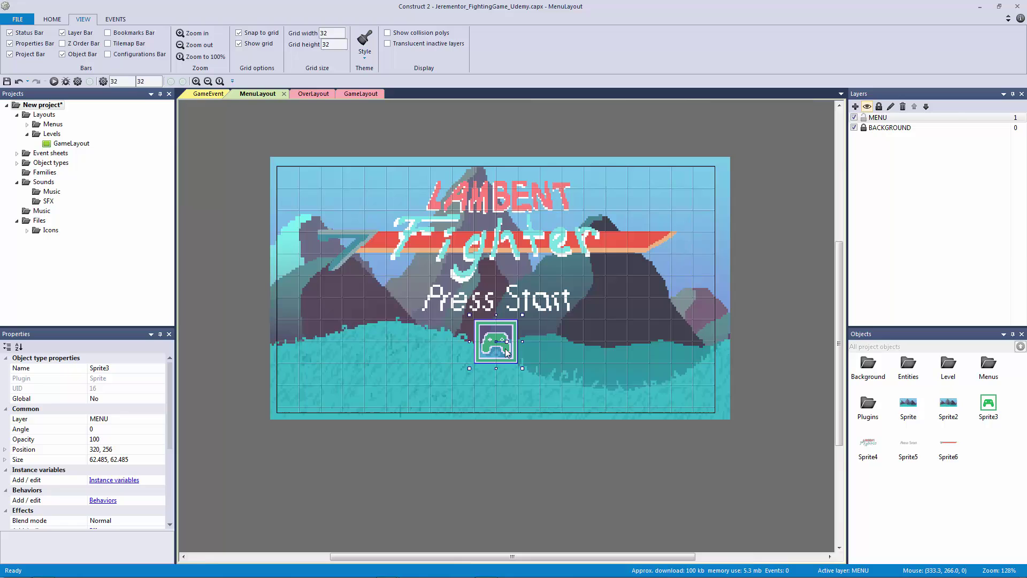
{"action": "left_click", "coordinate": [569, 359]}
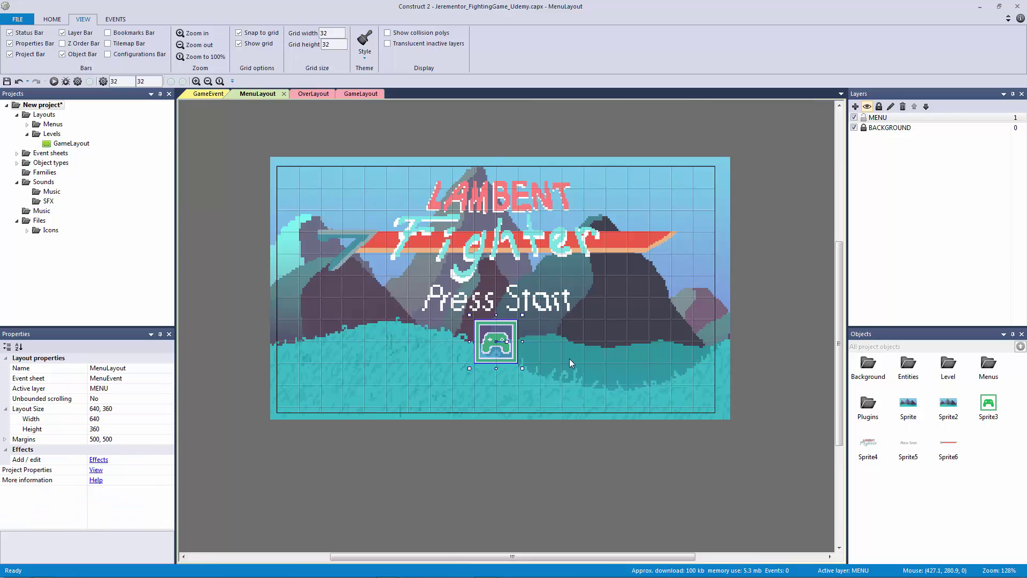
Add a second animation frame to the gamepad sprite holding the Gamepad_Disconnected image
{"action": "double_click", "coordinate": [493, 345]}
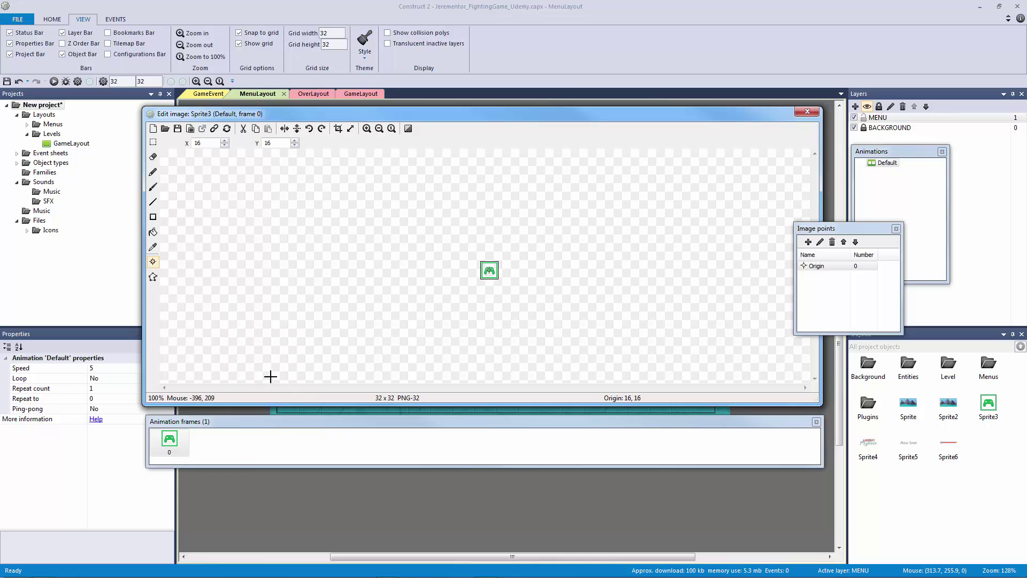
{"action": "left_click", "coordinate": [912, 192]}
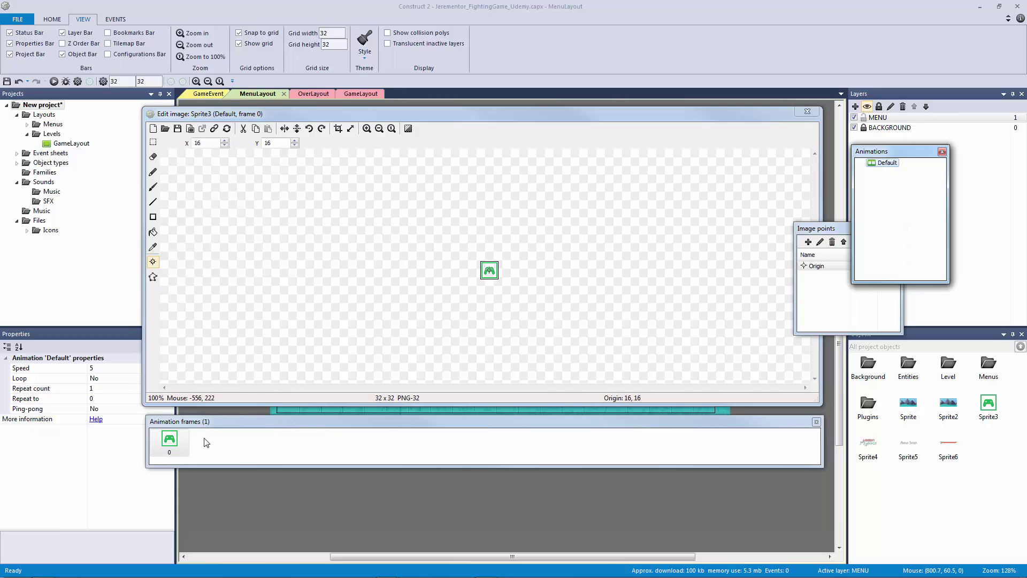
{"action": "right_click", "coordinate": [228, 440]}
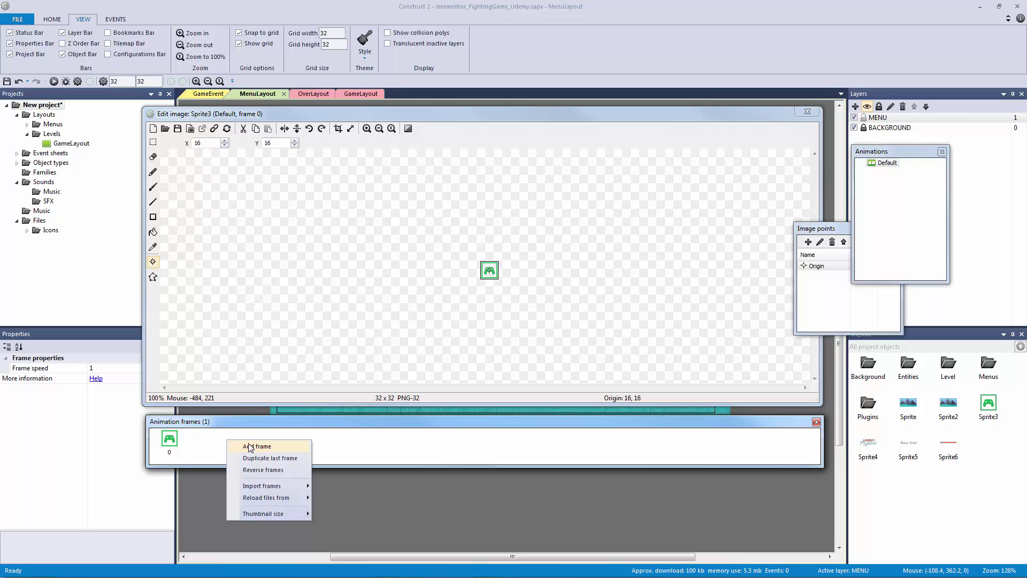
{"action": "left_click", "coordinate": [250, 447]}
{"action": "left_click", "coordinate": [165, 129]}
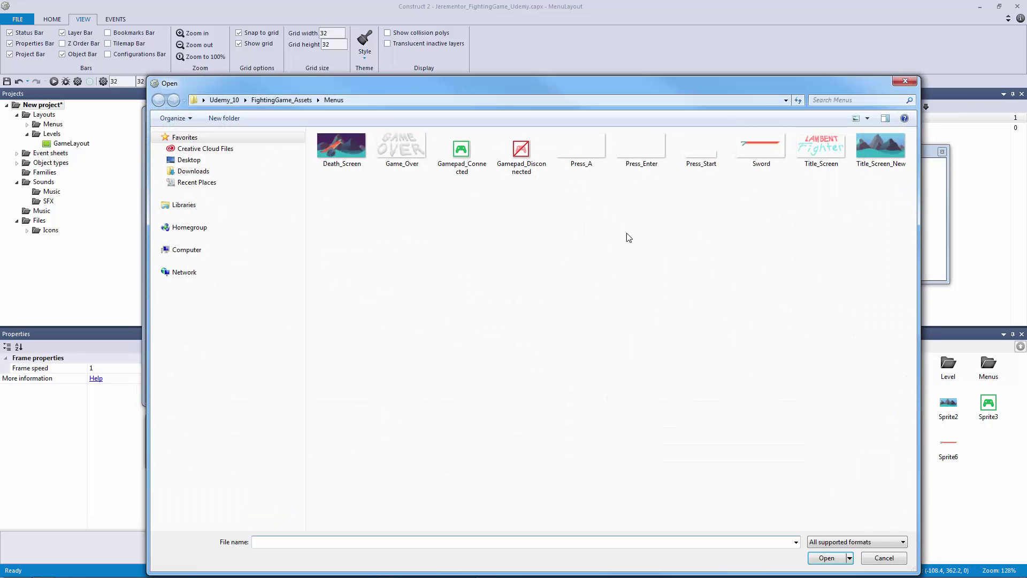
{"action": "double_click", "coordinate": [521, 151]}
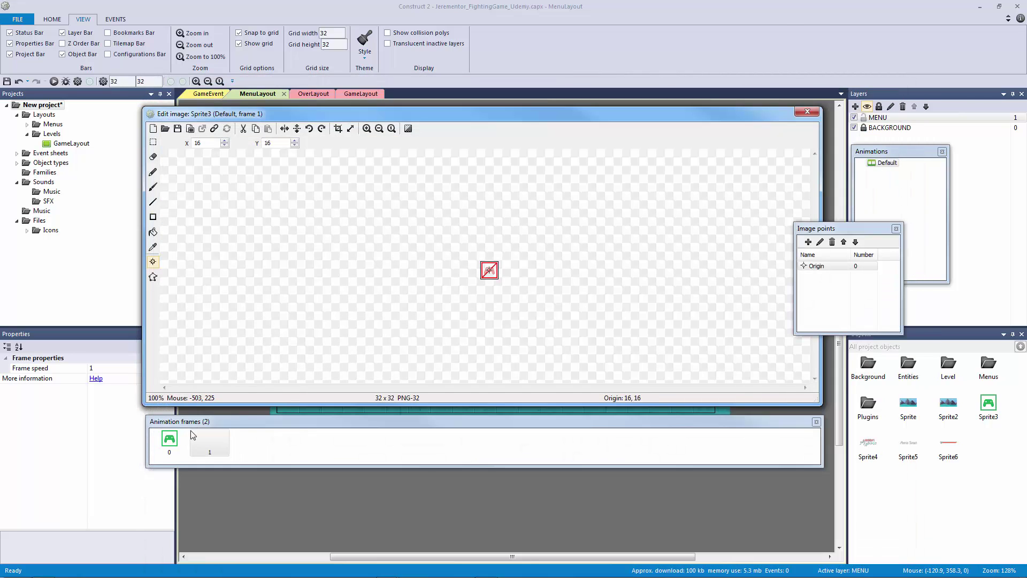
{"action": "left_click", "coordinate": [807, 111]}
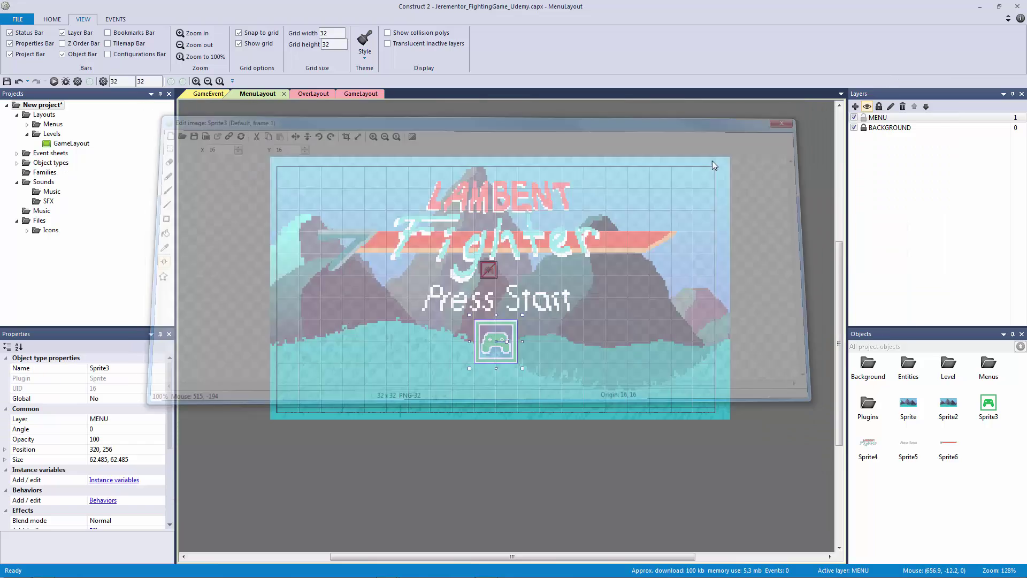
{"action": "left_click", "coordinate": [782, 173]}
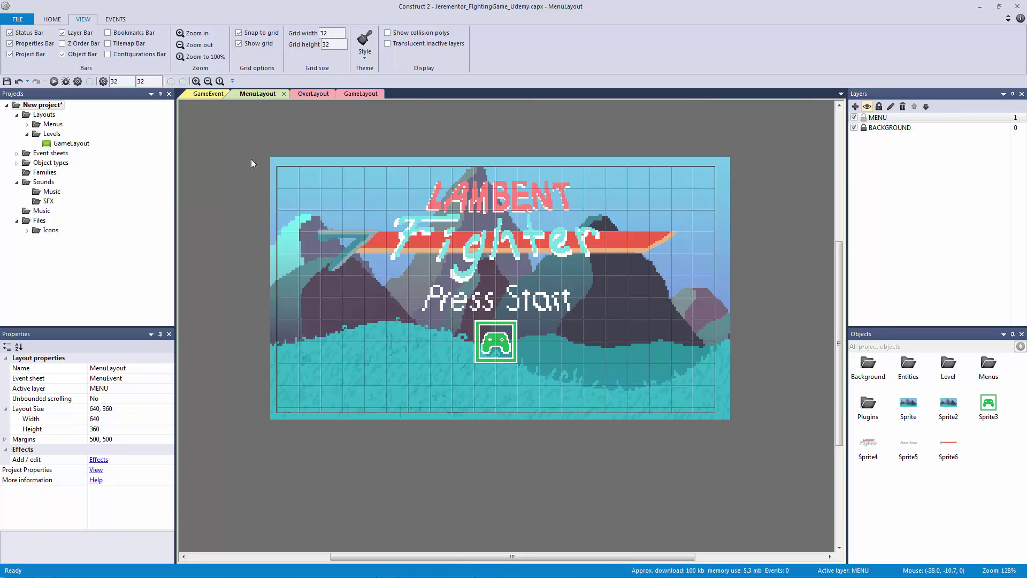
Change the project's First layout property from (default) to MenuLayout in Project Properties
{"action": "double_click", "coordinate": [204, 352]}
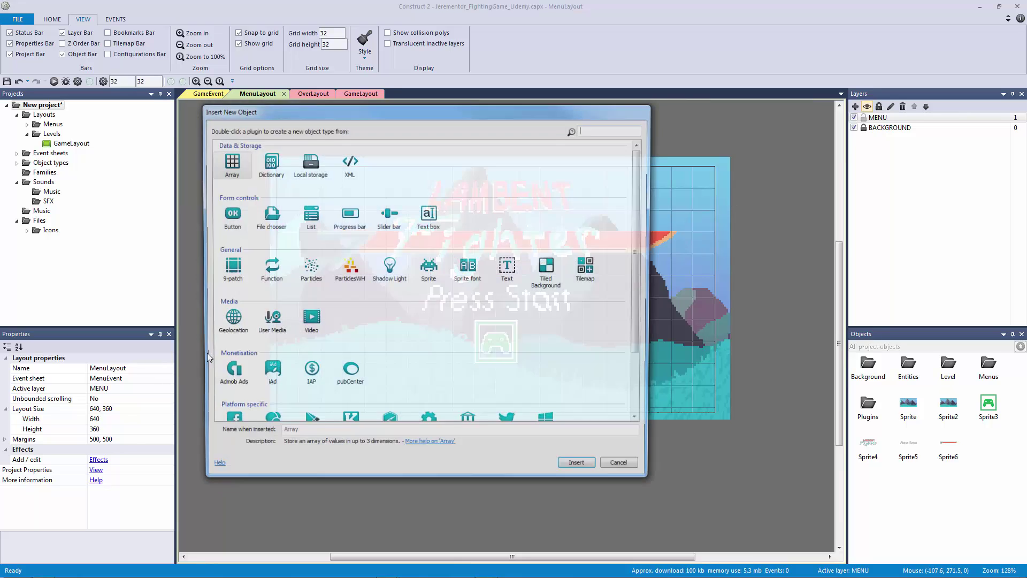
{"action": "left_click", "coordinate": [618, 464]}
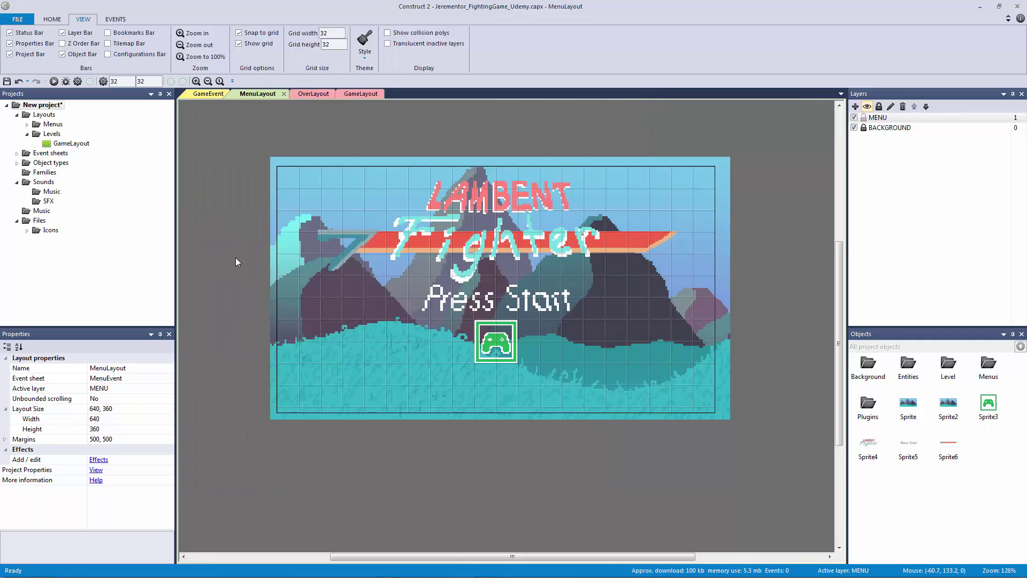
{"action": "scroll", "coordinate": [227, 220], "scroll_direction": "down", "scroll_amount": 2, "text": "ctrl"}
{"action": "scroll", "coordinate": [324, 285], "scroll_direction": "down", "scroll_amount": 2, "text": "ctrl"}
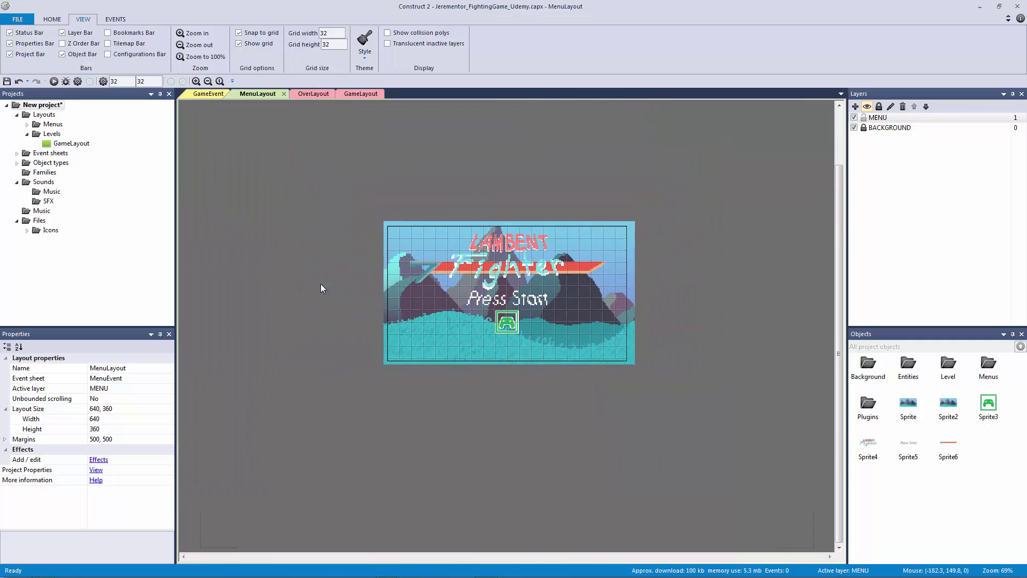
{"action": "left_click", "coordinate": [95, 470]}
{"action": "left_click_drag", "start_coordinate": [171, 409], "coordinate": [165, 440]}
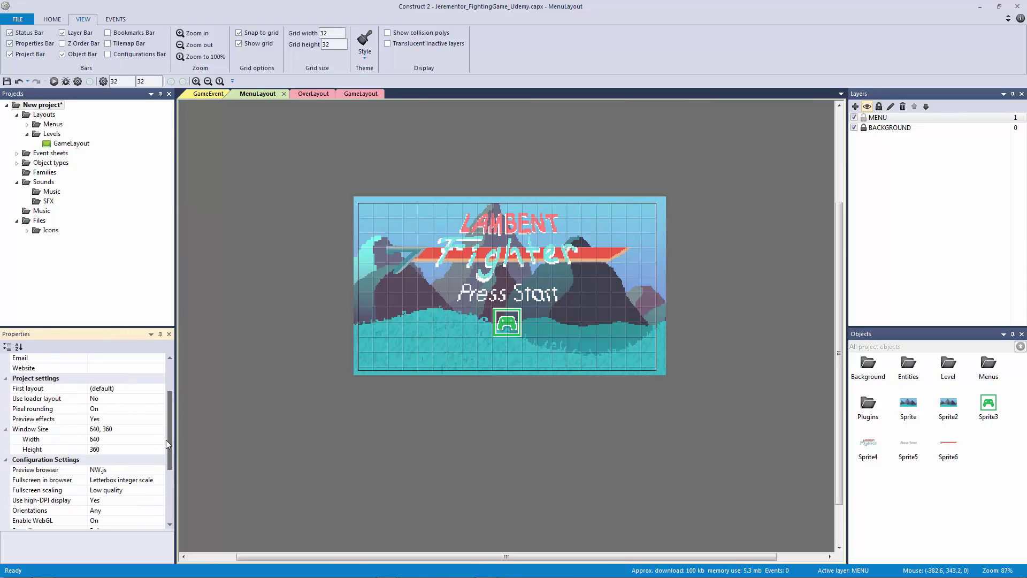
{"action": "left_click", "coordinate": [48, 390]}
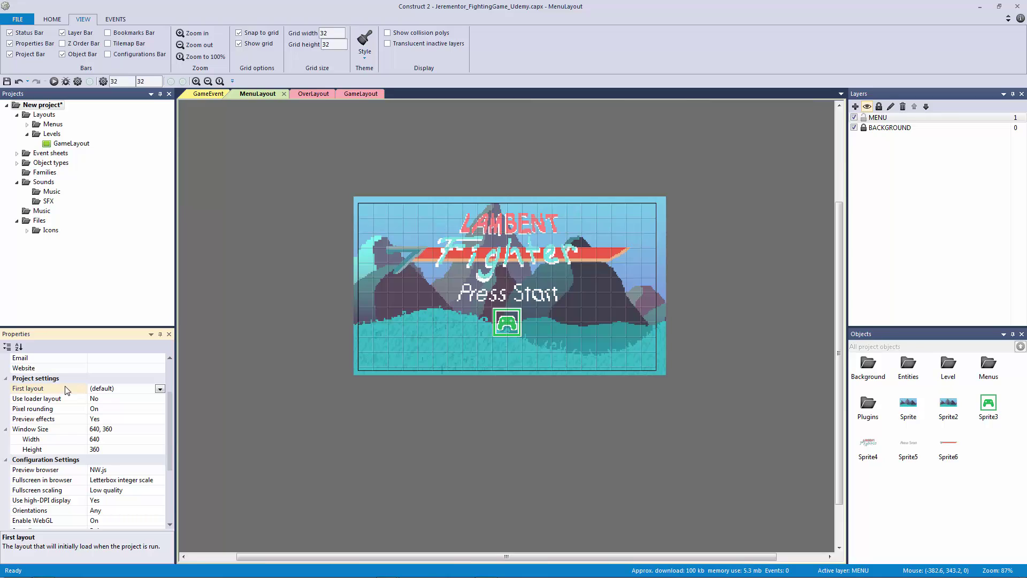
{"action": "left_click", "coordinate": [160, 389]}
{"action": "left_click", "coordinate": [157, 407]}
{"action": "left_click", "coordinate": [233, 372]}
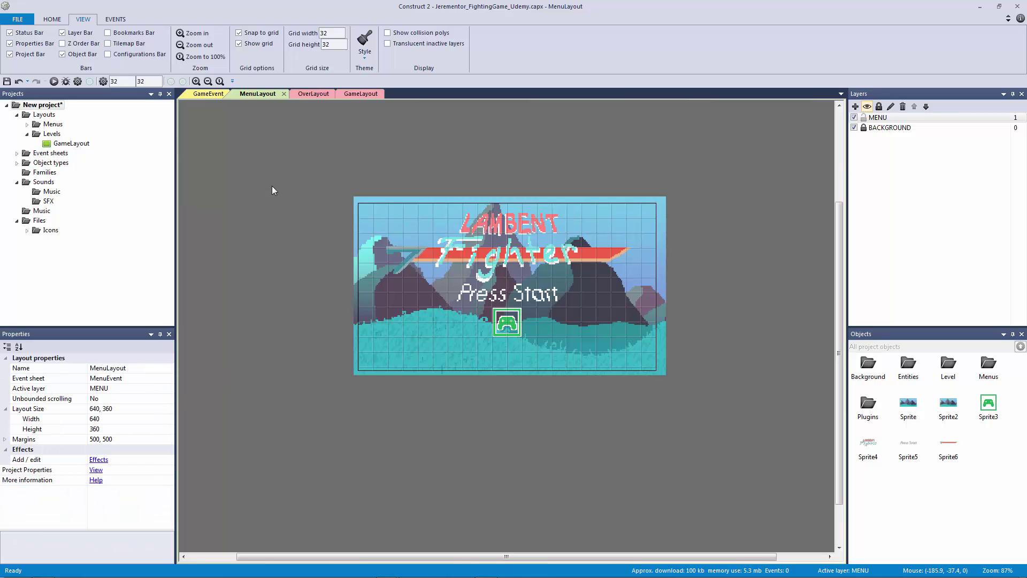
{"action": "left_click", "coordinate": [53, 81]}
{"action": "left_click_drag", "start_coordinate": [483, 192], "coordinate": [416, 182]}
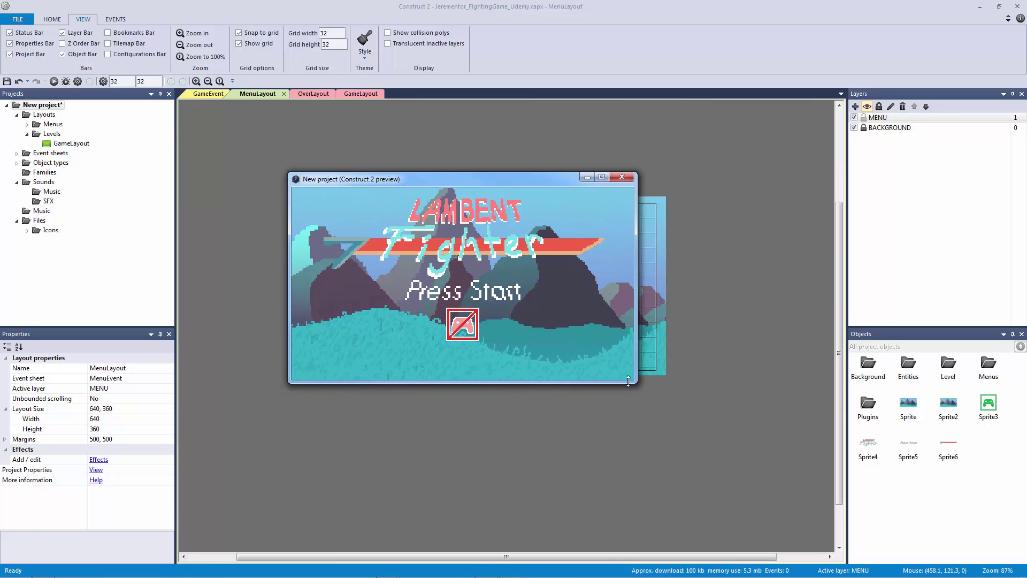
{"action": "left_click", "coordinate": [602, 177]}
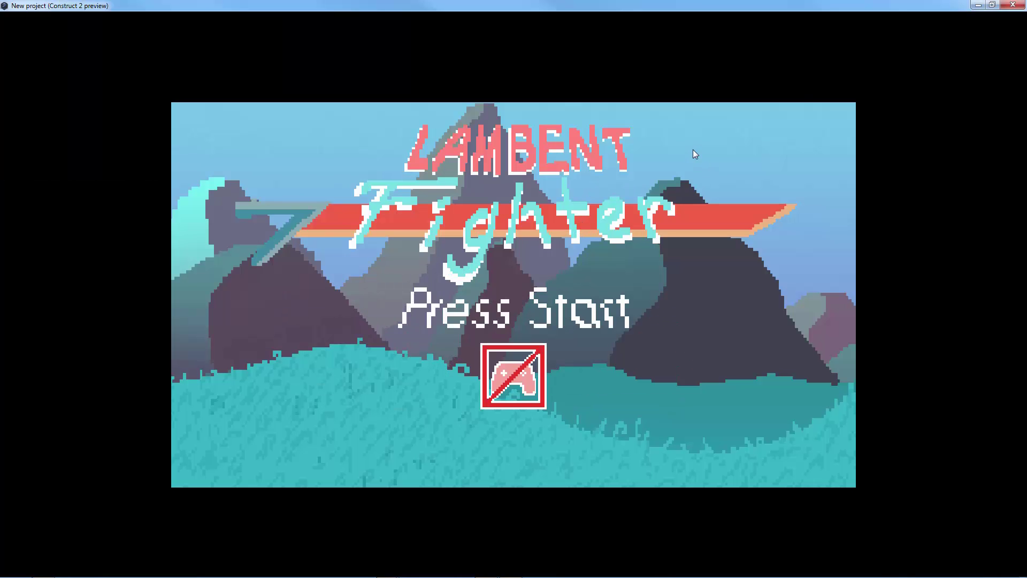
{"action": "left_click", "coordinate": [991, 5]}
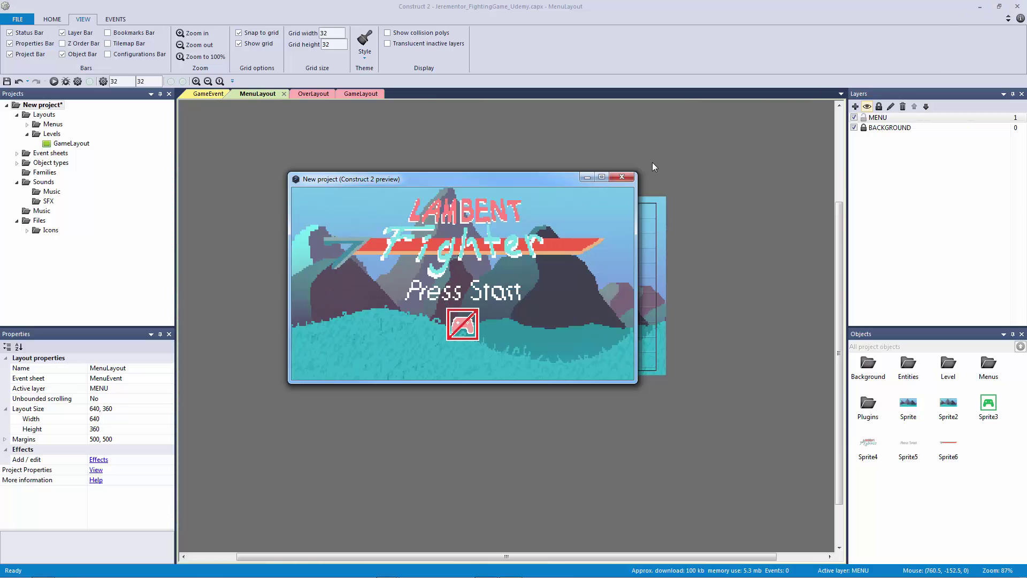
{"action": "left_click", "coordinate": [619, 172]}
{"action": "left_click_drag", "start_coordinate": [326, 182], "coordinate": [728, 387]}
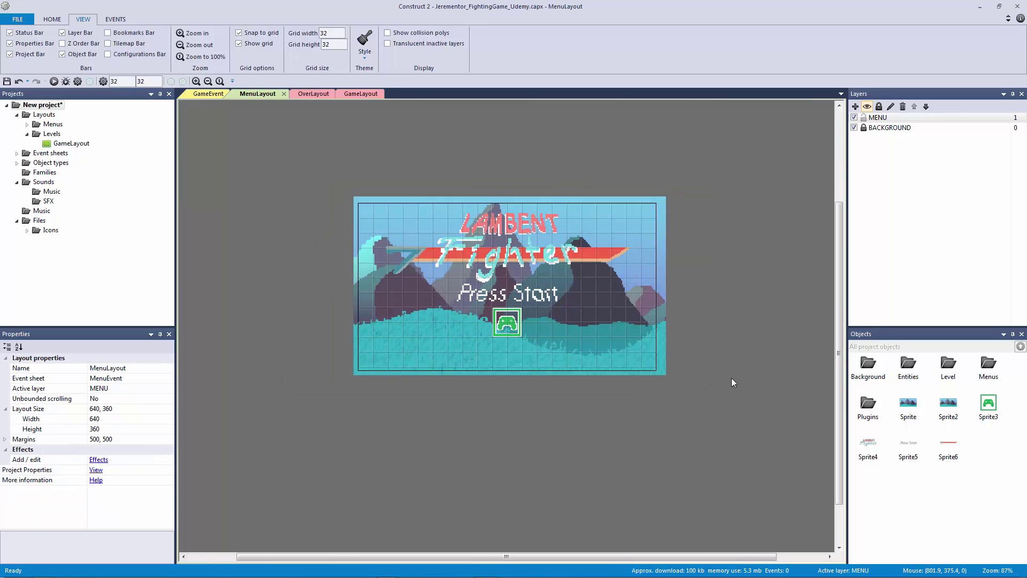